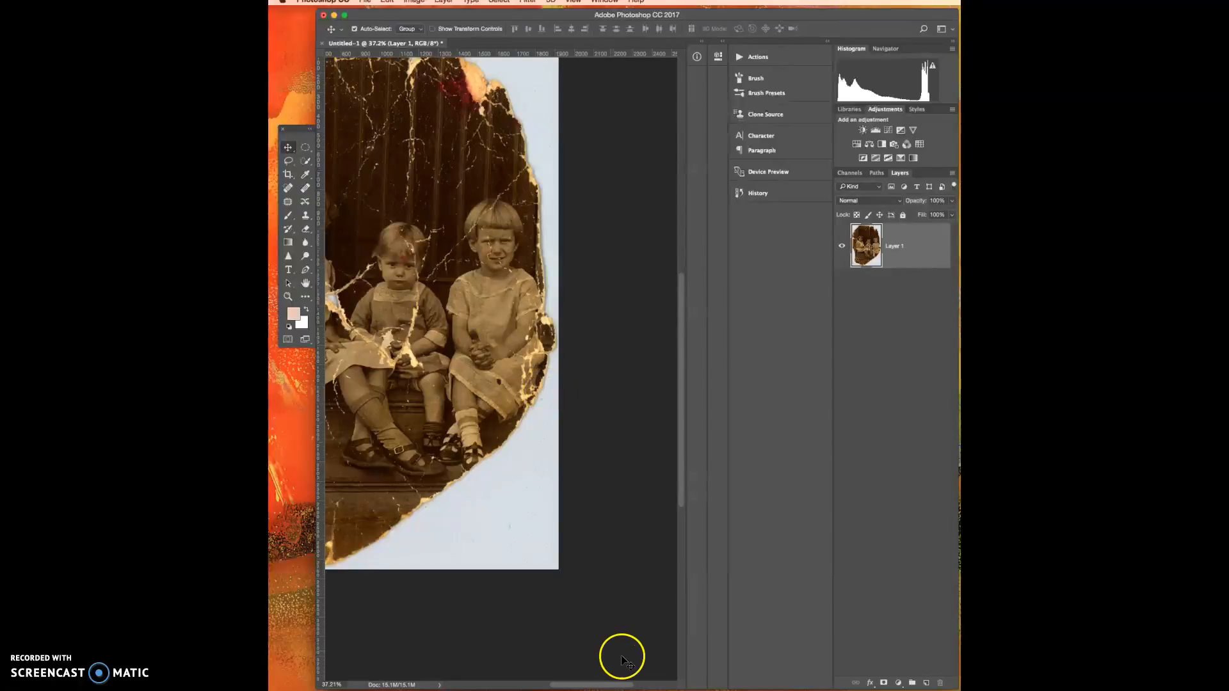
# - Select the dress of the girl on the left with the Quick Selection tool, covering both bodice and skirt
pyautogui.moveTo(614, 687); pyautogui.dragTo(578, 688)
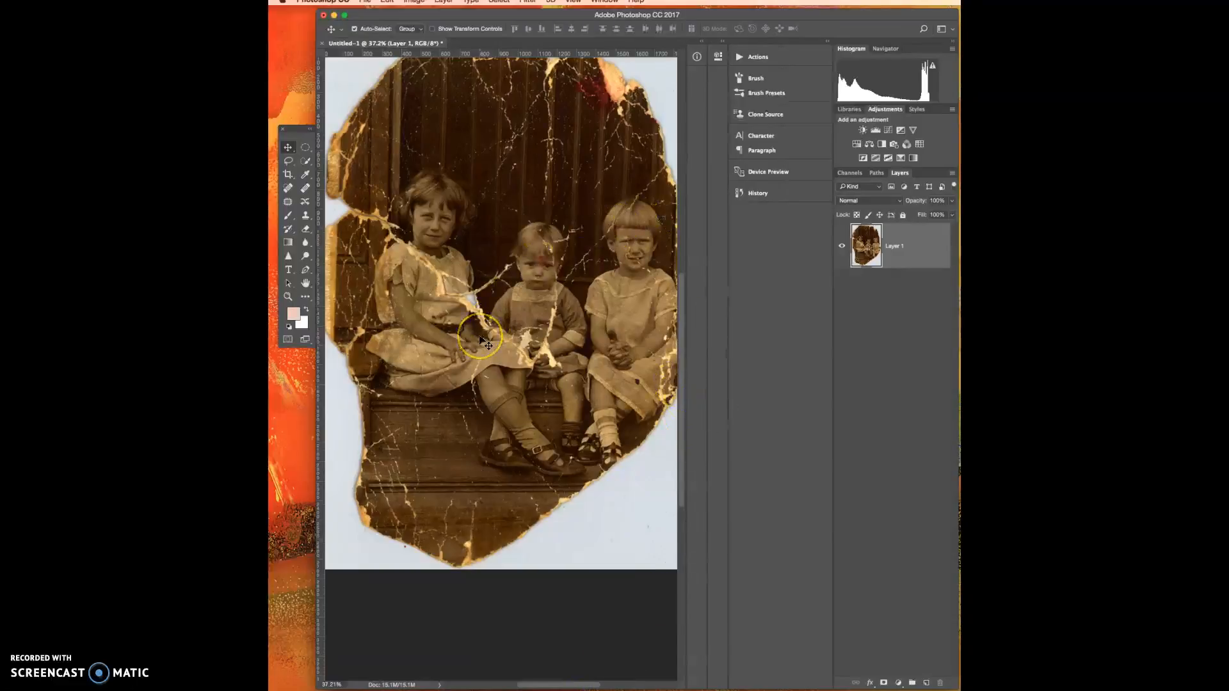
pyautogui.scroll(5, 486, 339)
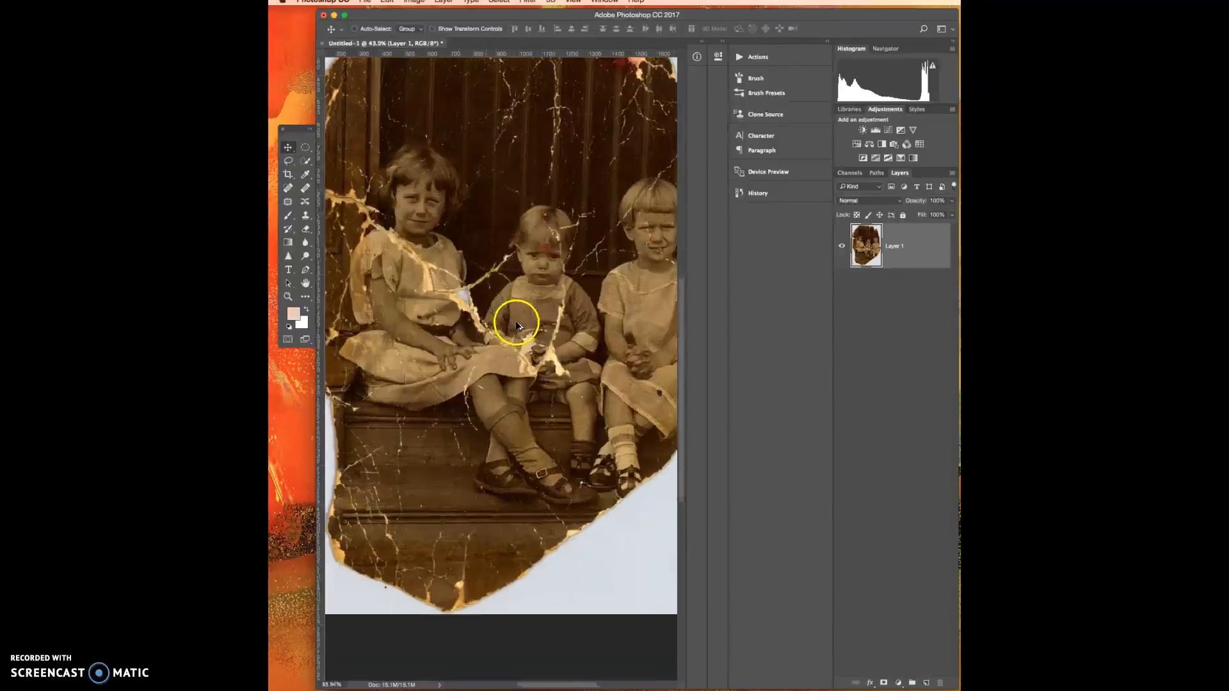
pyautogui.press('super')
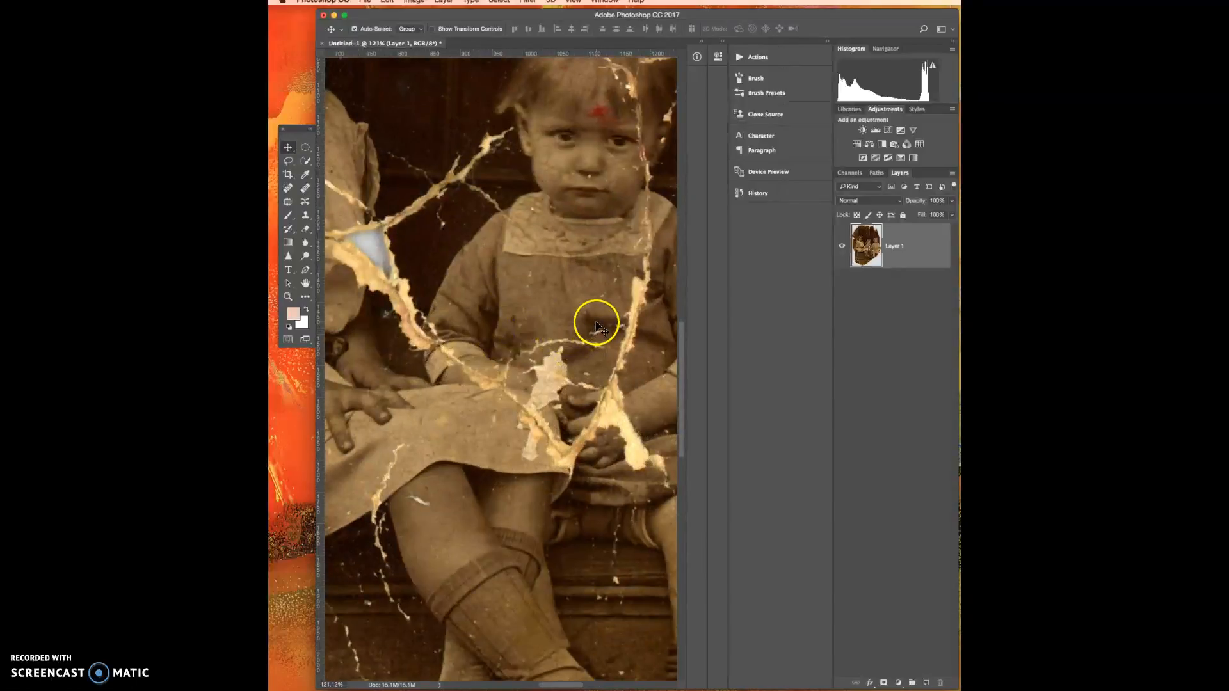
pyautogui.press('space')
pyautogui.moveTo(583, 313); pyautogui.dragTo(620, 327)
pyautogui.moveTo(522, 329); pyautogui.dragTo(619, 308)
pyautogui.moveTo(484, 299); pyautogui.dragTo(585, 299)
pyautogui.moveTo(417, 301); pyautogui.dragTo(637, 324)
pyautogui.moveTo(575, 285); pyautogui.dragTo(582, 357)
pyautogui.click(411, 203)
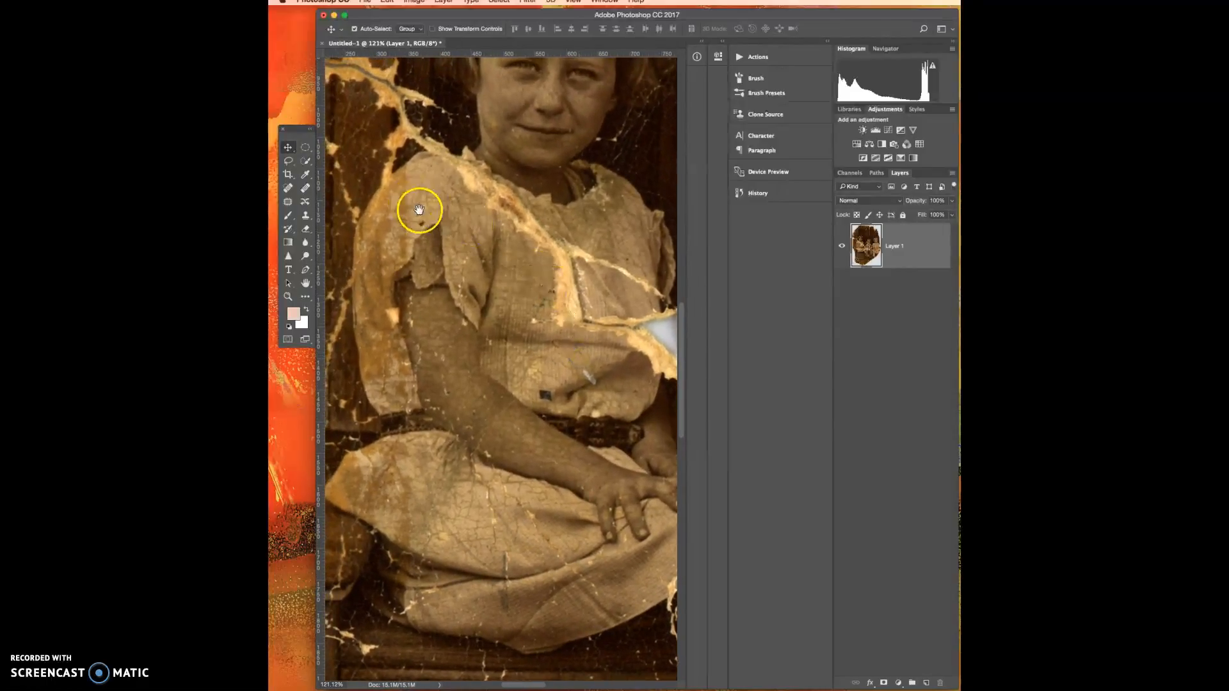
pyautogui.click(306, 161)
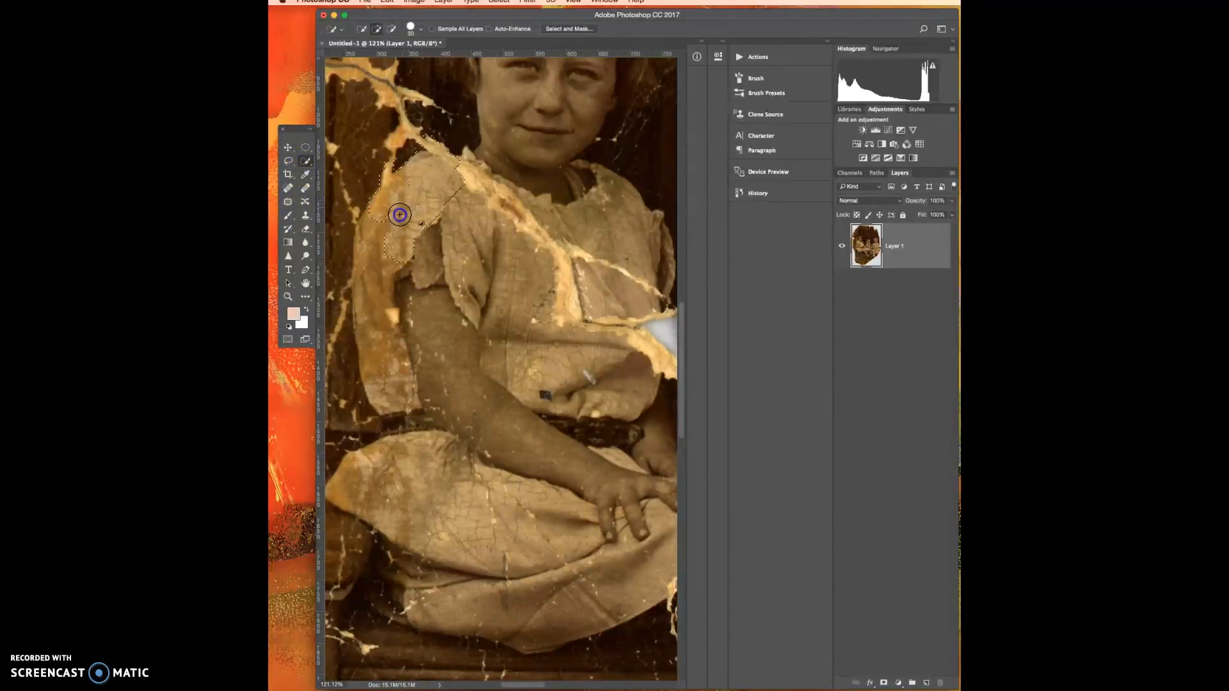
pyautogui.moveTo(479, 238)
pyautogui.mouseDown()
pyautogui.moveTo(524, 316)
pyautogui.moveTo(580, 324)
pyautogui.moveTo(620, 241)
pyautogui.moveTo(577, 310)
pyautogui.moveTo(584, 368)
pyautogui.moveTo(497, 340)
pyautogui.moveTo(502, 318)
pyautogui.moveTo(442, 212)
pyautogui.moveTo(372, 262)
pyautogui.moveTo(376, 338)
pyautogui.moveTo(434, 510)
pyautogui.moveTo(434, 483)
pyautogui.moveTo(480, 579)
pyautogui.moveTo(438, 584)
pyautogui.moveTo(508, 606)
pyautogui.moveTo(584, 593)
pyautogui.moveTo(354, 566)
pyautogui.moveTo(536, 582)
pyautogui.moveTo(666, 565)
pyautogui.mouseUp()
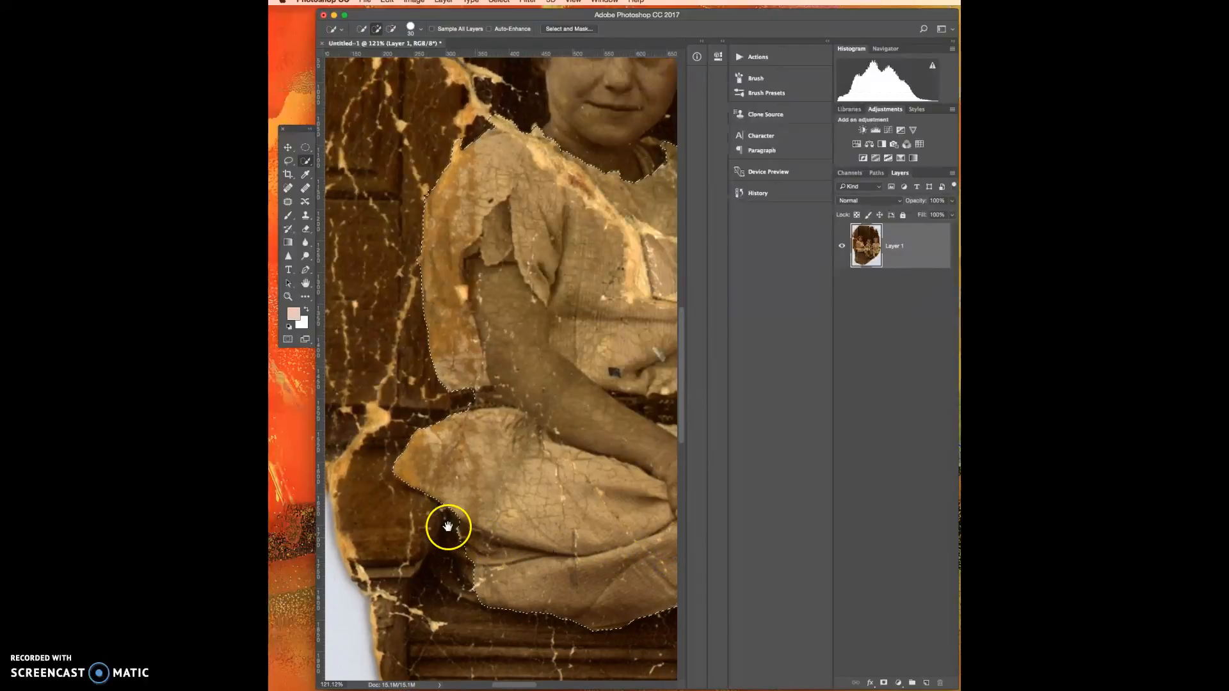
# - Refine the dress selection by including the shadowed fold under the skirt and removing the arms, belt and hands
pyautogui.click(459, 569)
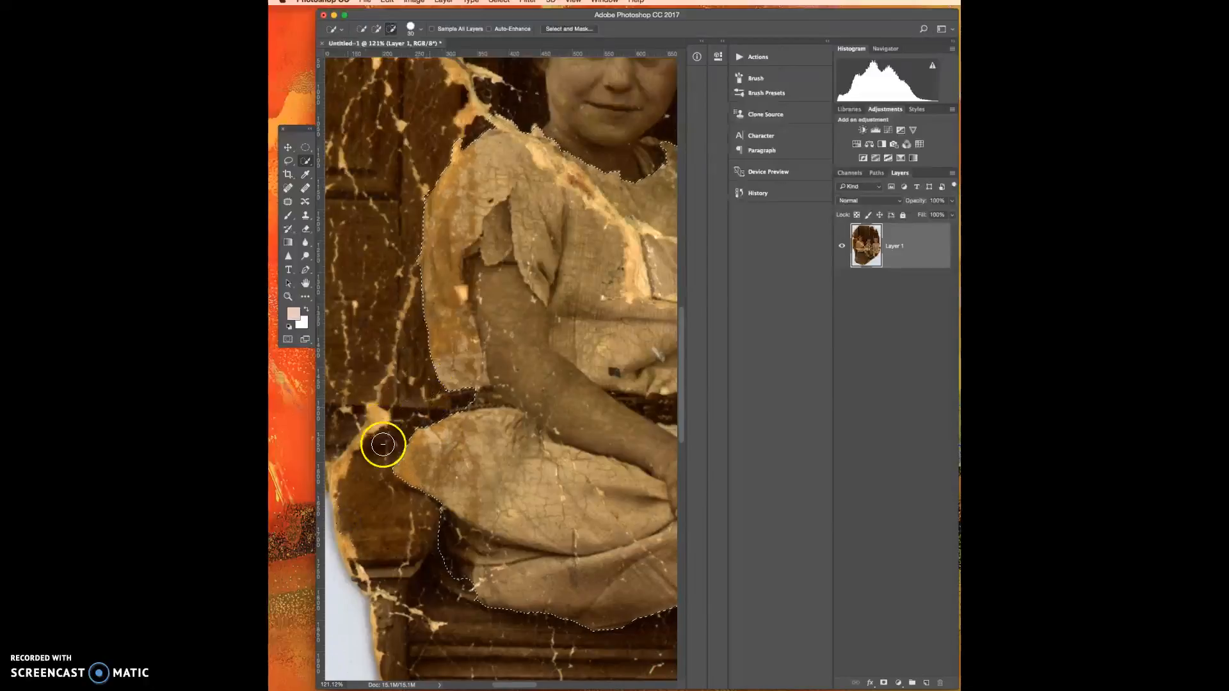
pyautogui.moveTo(593, 461)
pyautogui.mouseDown()
pyautogui.moveTo(513, 341)
pyautogui.moveTo(633, 442)
pyautogui.moveTo(494, 384)
pyautogui.mouseUp()
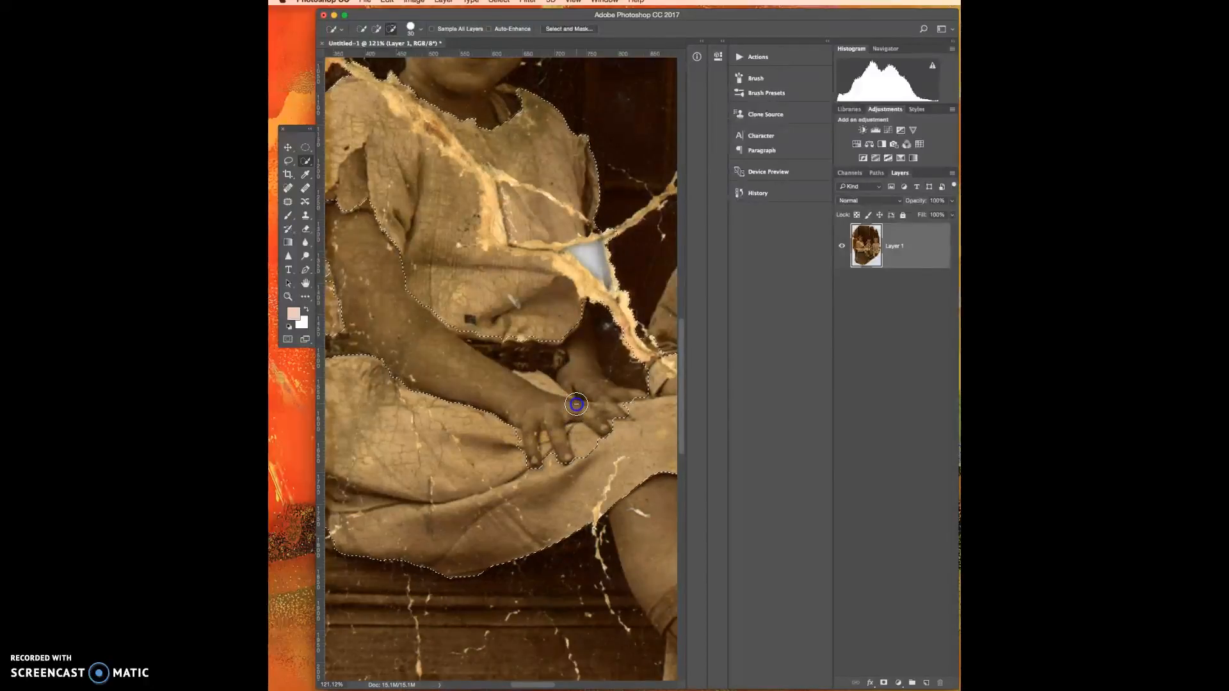
pyautogui.click(576, 405)
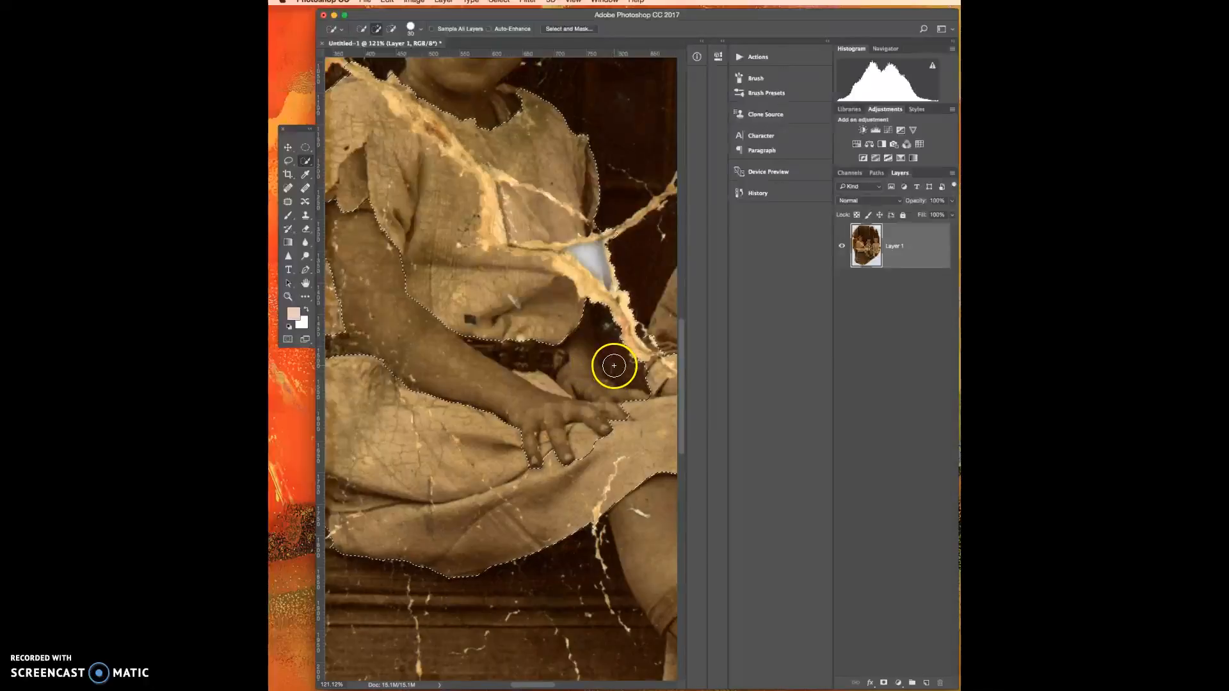
# - Add a Hue/Saturation adjustment layer masked to the selected dress and enable Colorize
pyautogui.moveTo(570, 356); pyautogui.dragTo(628, 431)
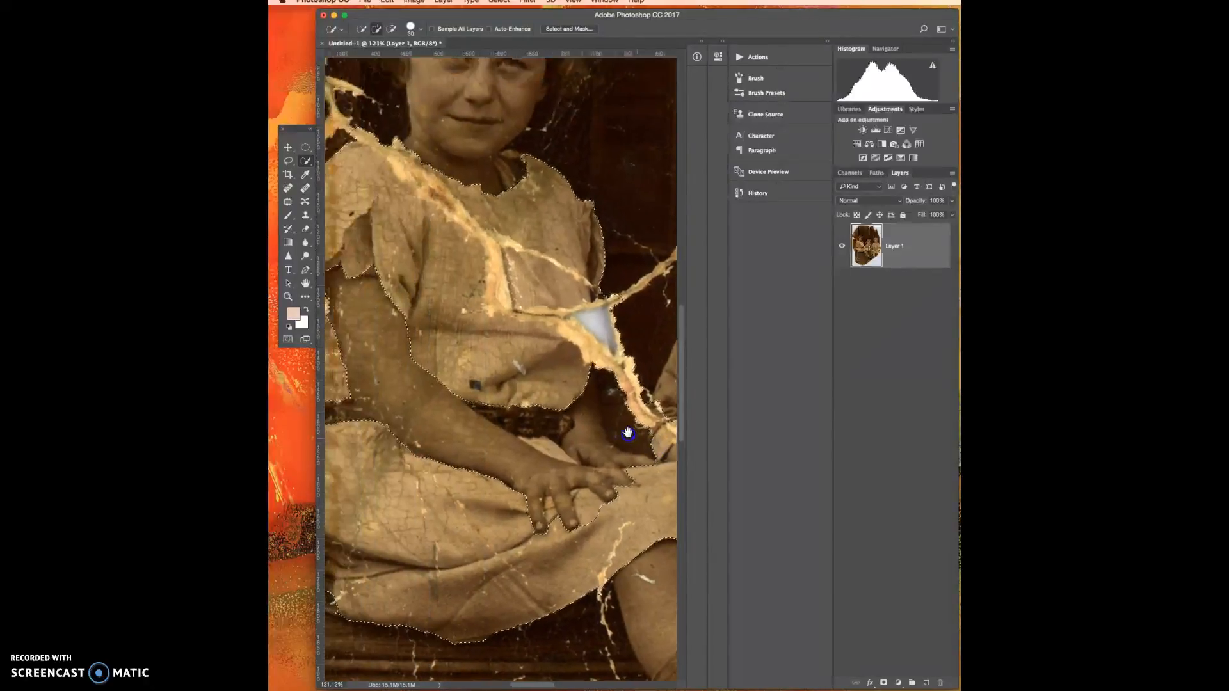
pyautogui.scroll(-3, 605, 310)
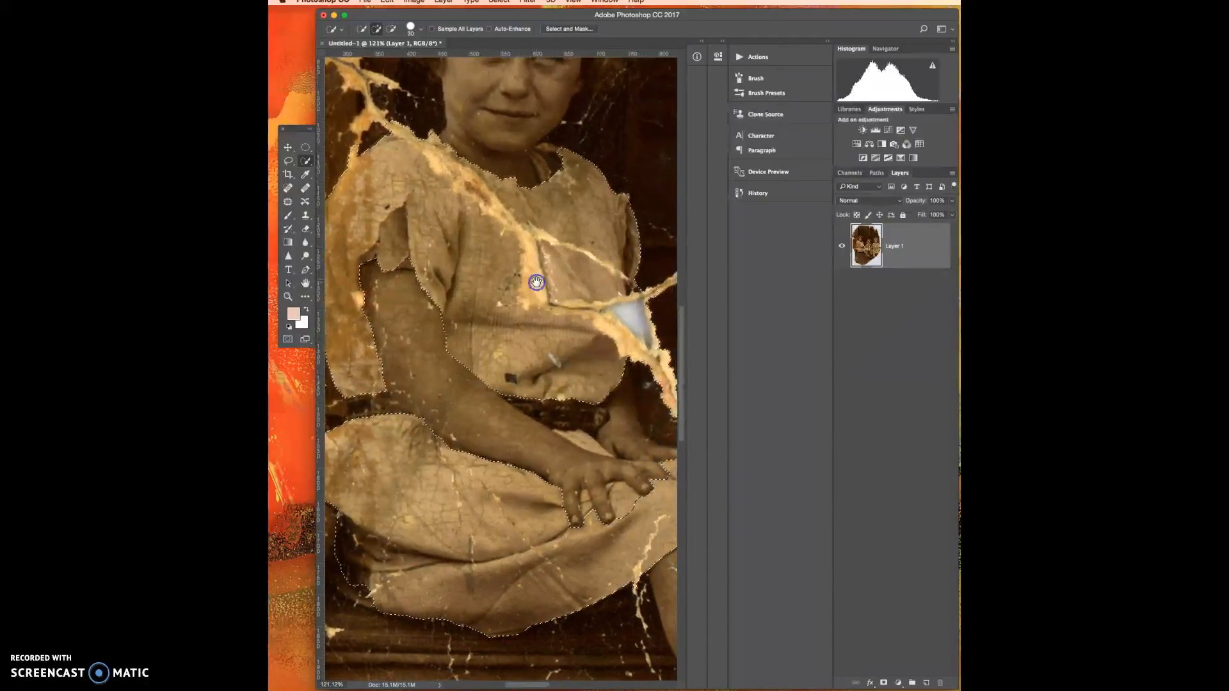
pyautogui.scroll(-3, 527, 308)
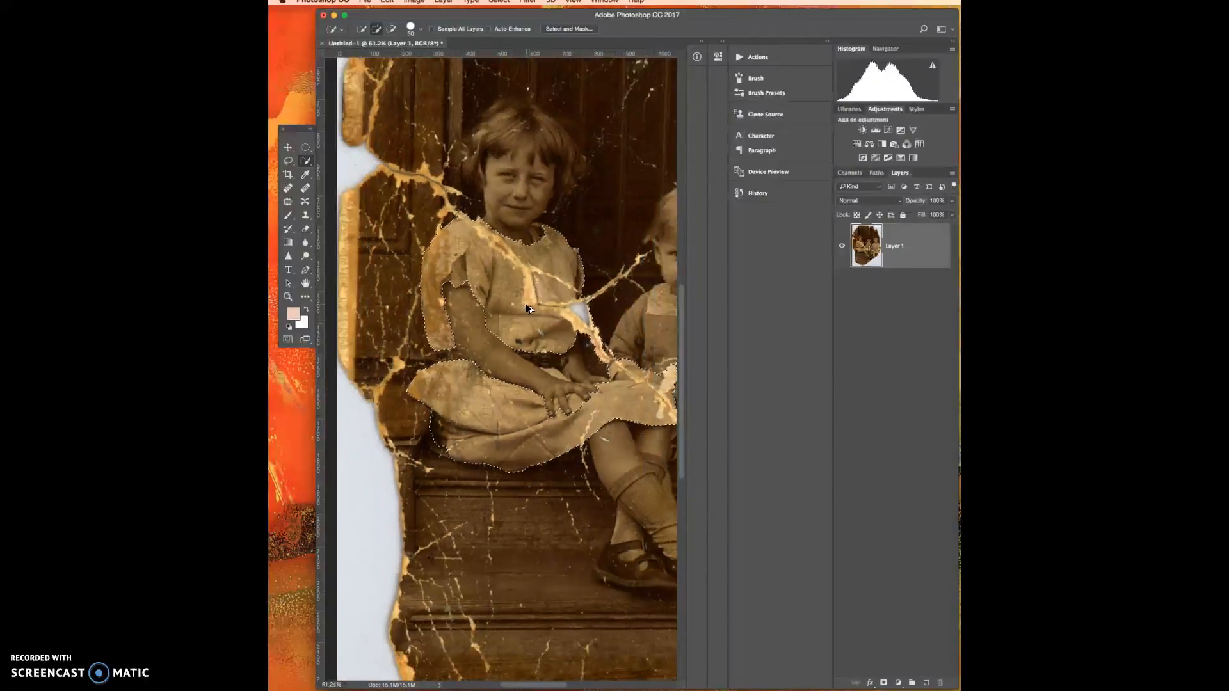
pyautogui.scroll(-1, 525, 304)
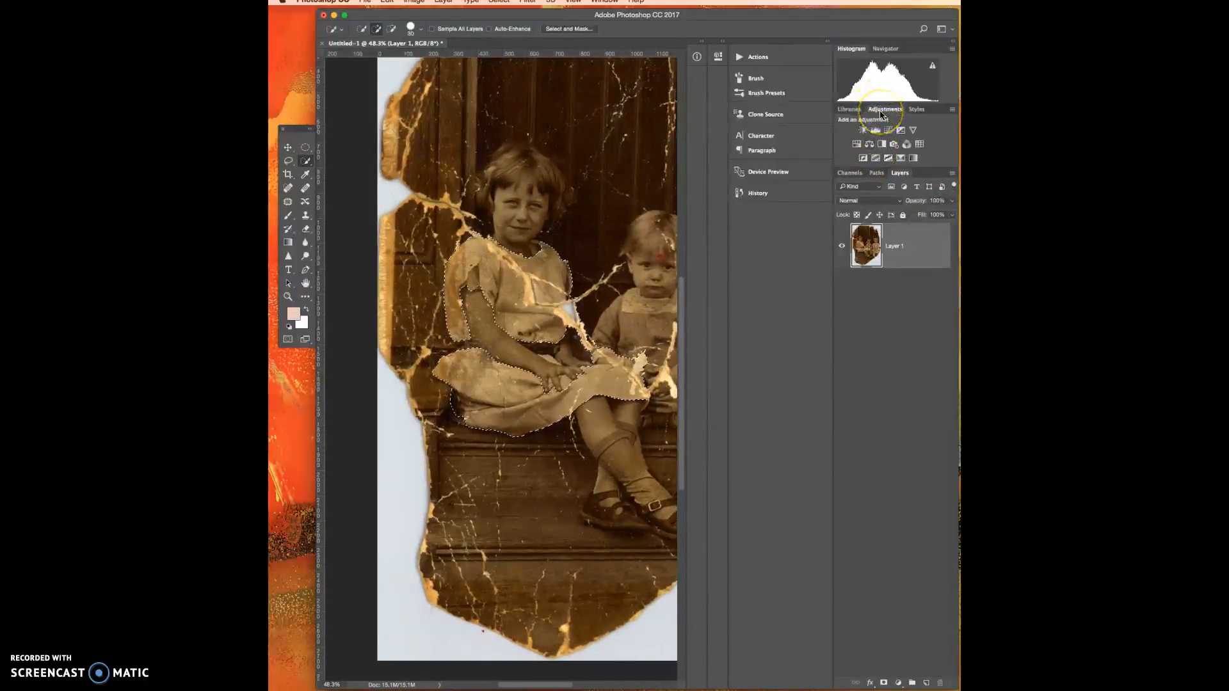
pyautogui.click(857, 146)
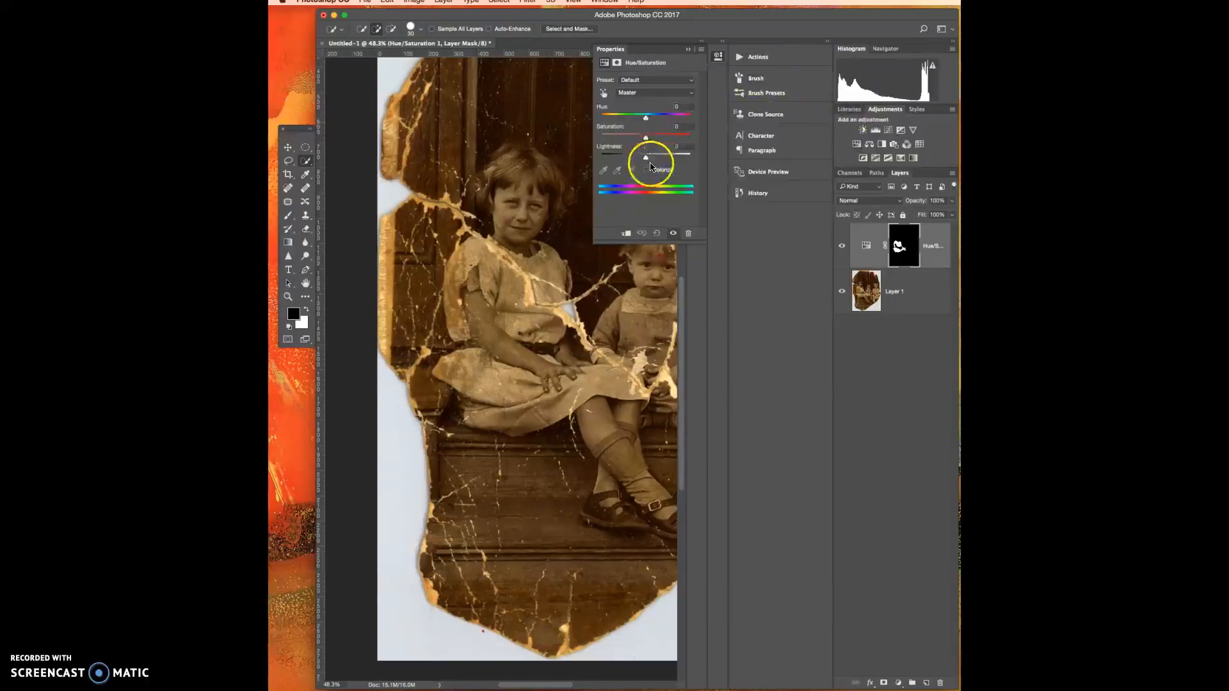
pyautogui.click(647, 171)
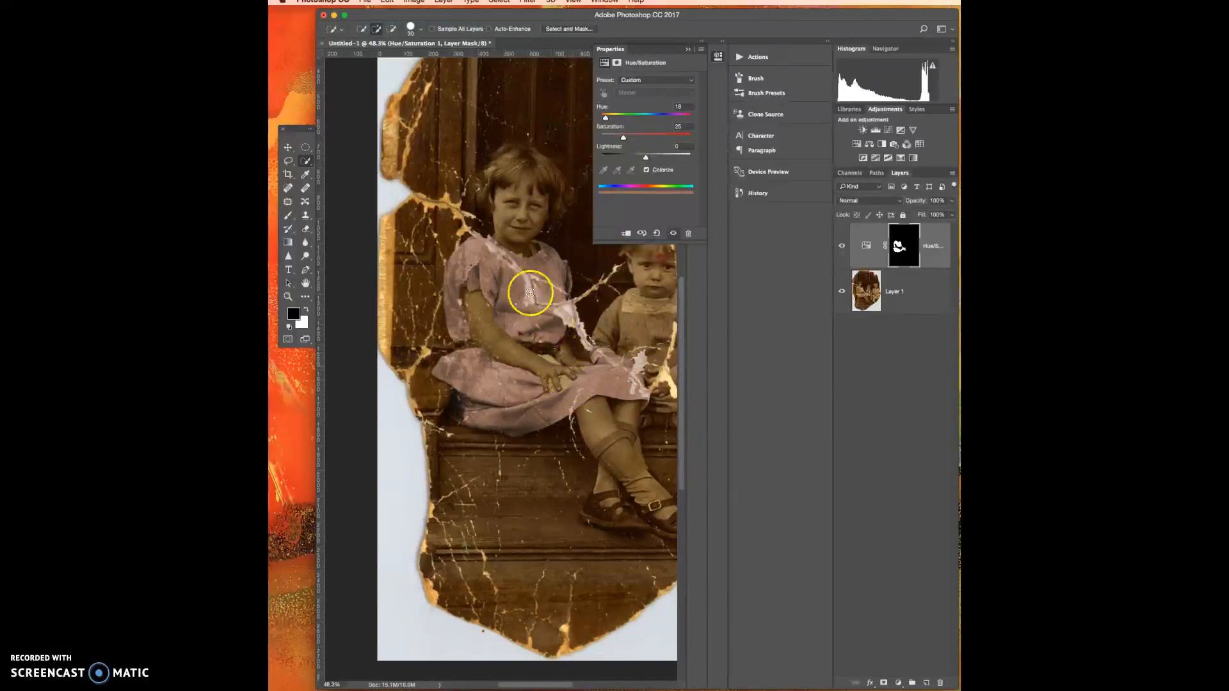
# - Recolor the dress light blue with a hue of 178, a saturation of 6 and a lightness of +15
pyautogui.scroll(5, 533, 298)
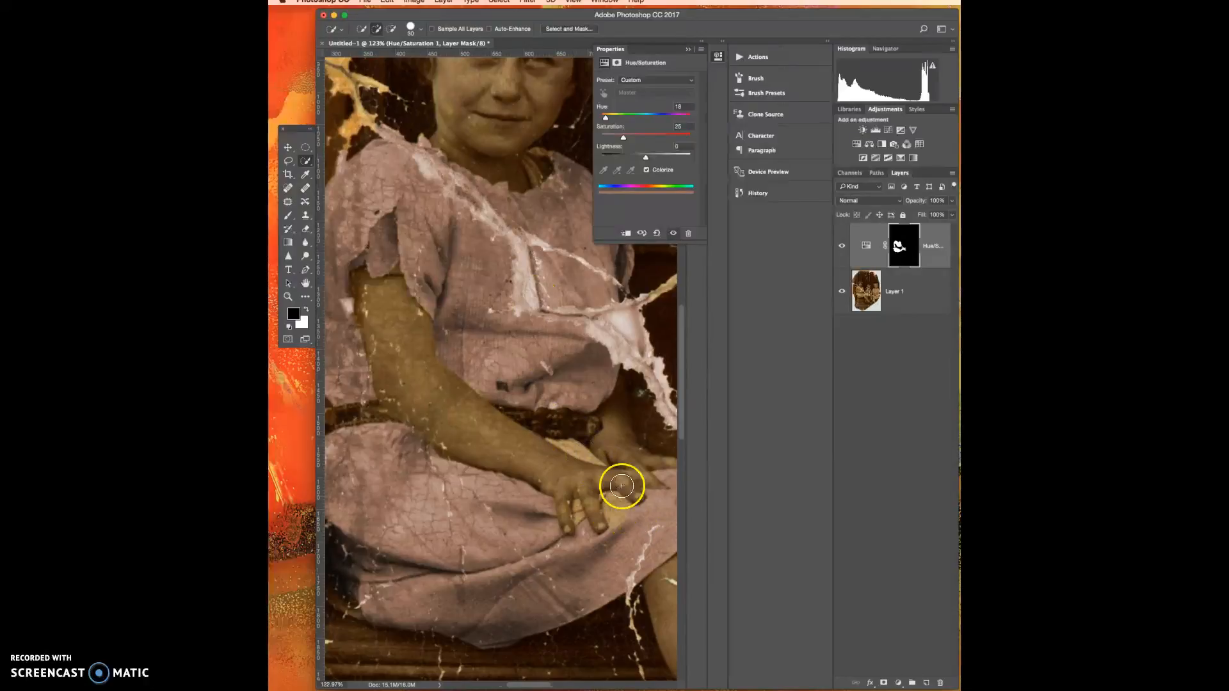
pyautogui.scroll(-1, 559, 433)
pyautogui.scroll(-1, 527, 390)
pyautogui.scroll(-1, 527, 390)
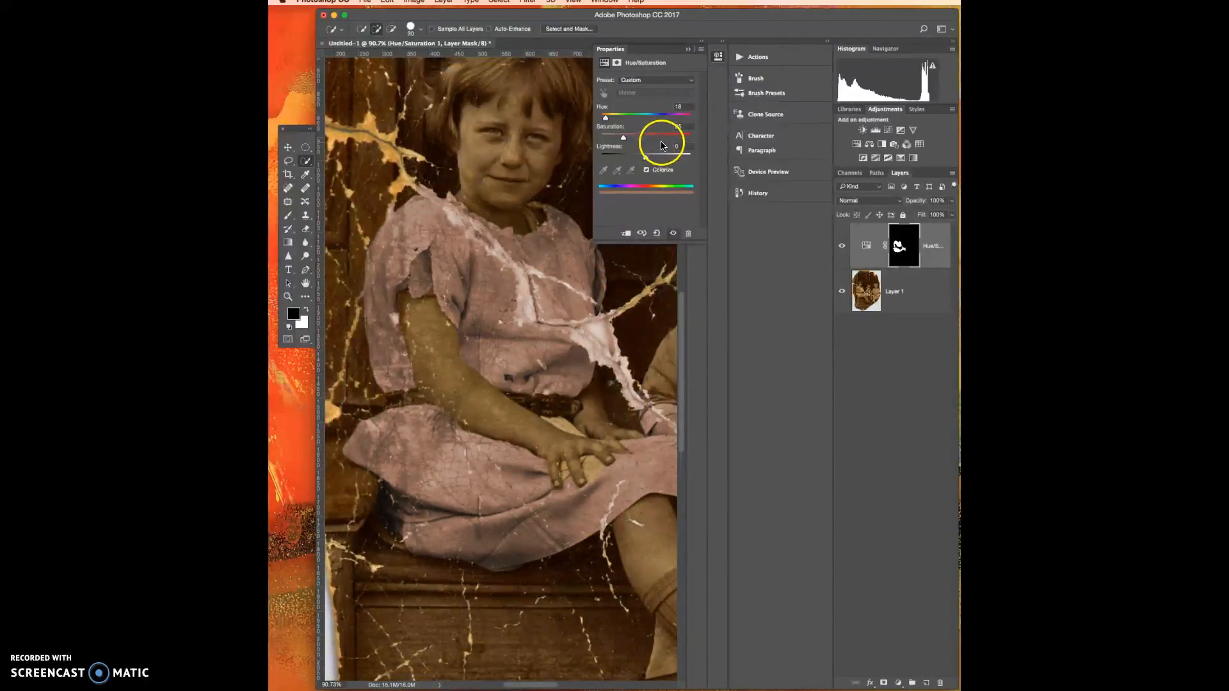
pyautogui.moveTo(606, 118); pyautogui.dragTo(635, 127)
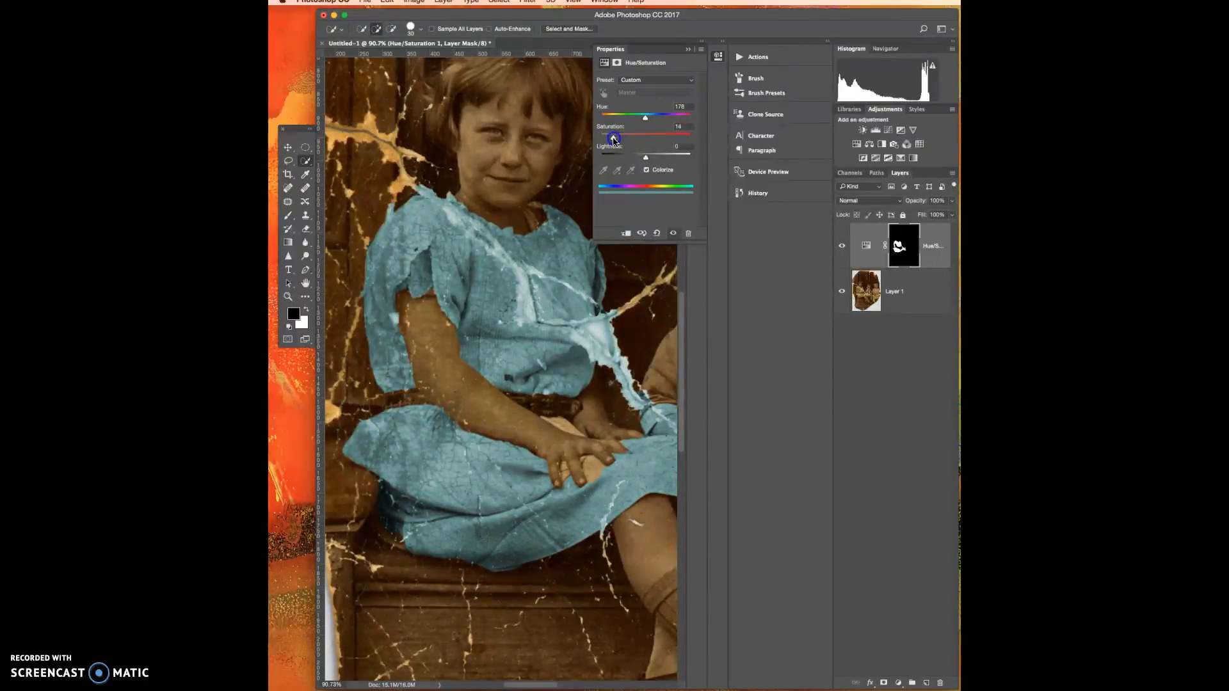
pyautogui.moveTo(647, 160); pyautogui.dragTo(613, 140)
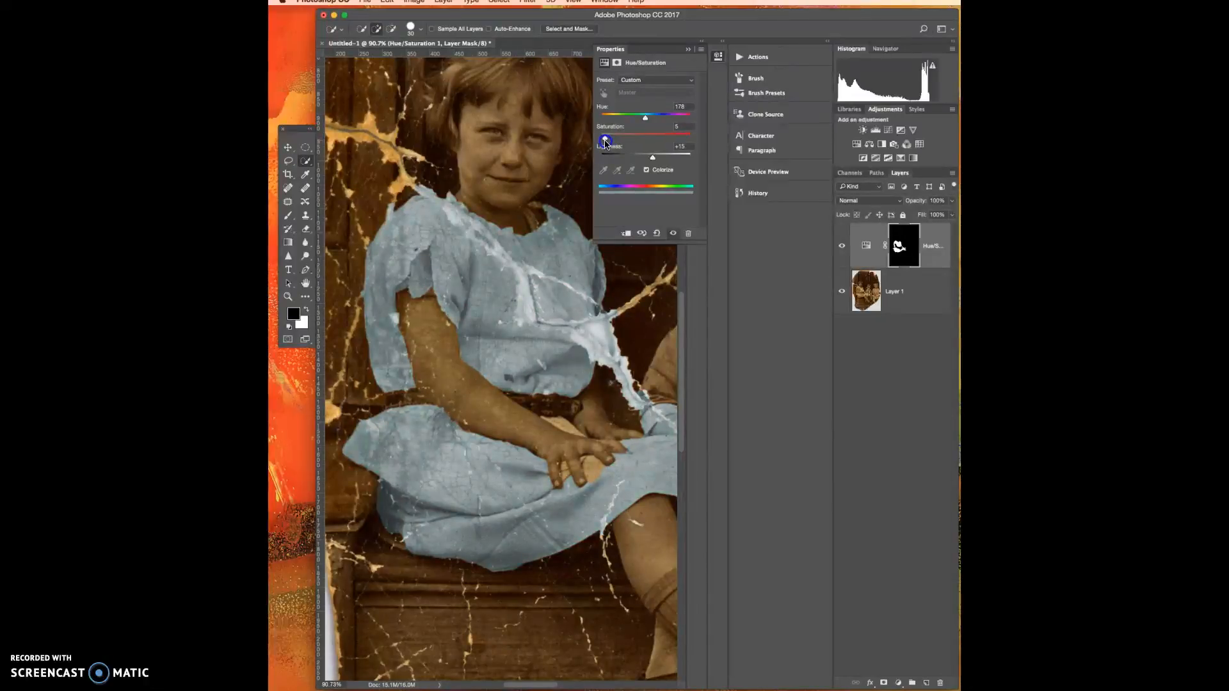
# - Examine the recolored dress up close and against the rest of the photo
pyautogui.moveTo(607, 380)
pyautogui.mouseDown()
pyautogui.moveTo(614, 352)
pyautogui.moveTo(607, 376)
pyautogui.mouseUp()
pyautogui.scroll(2, 607, 376)
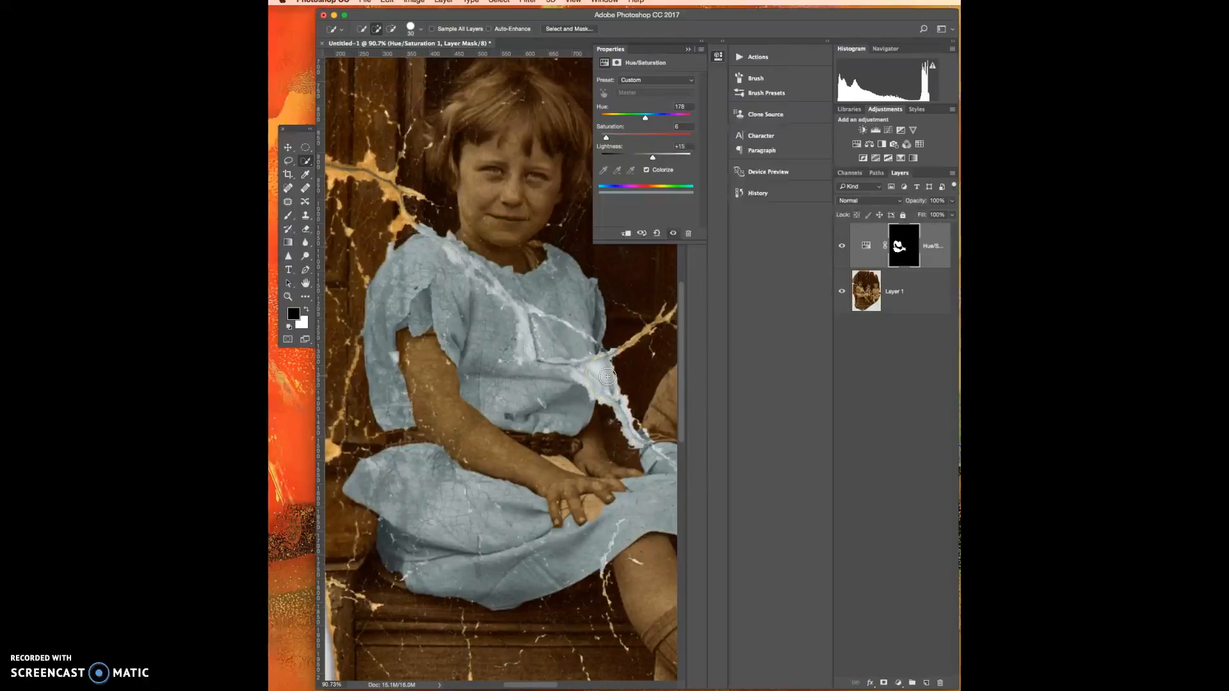
pyautogui.scroll(-1, 607, 376)
pyautogui.scroll(1, 608, 376)
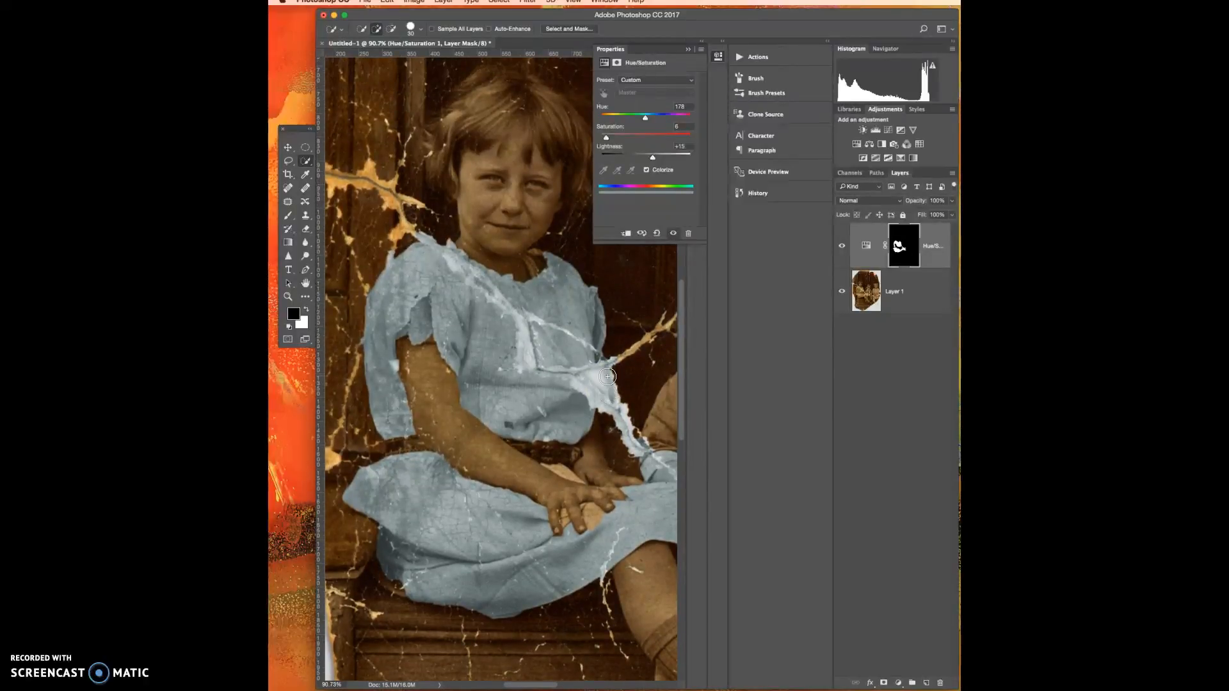
pyautogui.scroll(-15, 608, 376)
pyautogui.scroll(5, 608, 376)
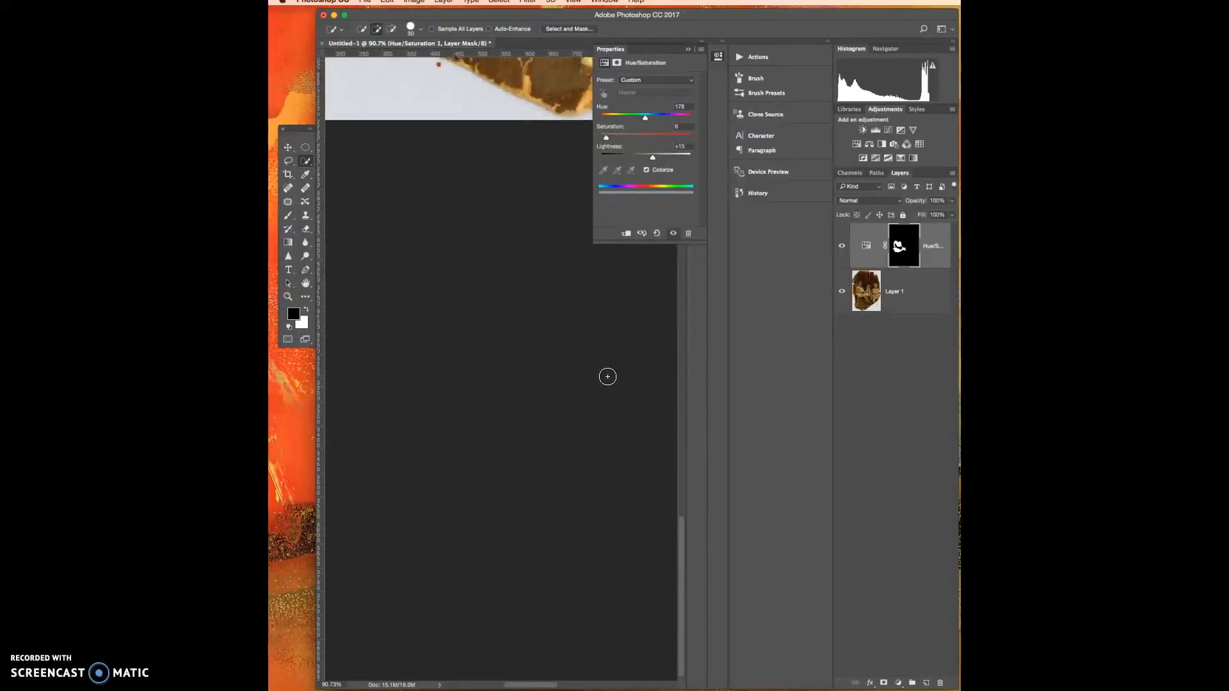
pyautogui.scroll(10, 608, 377)
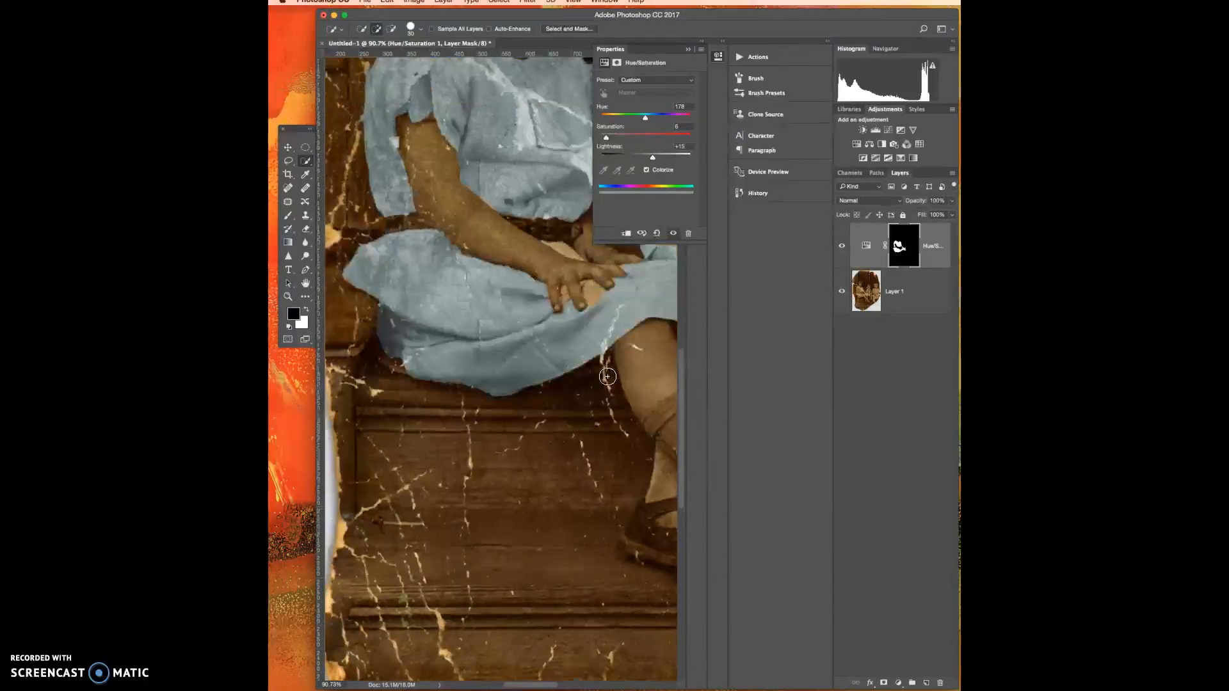
pyautogui.scroll(-1, 539, 356)
pyautogui.scroll(-8, 539, 356)
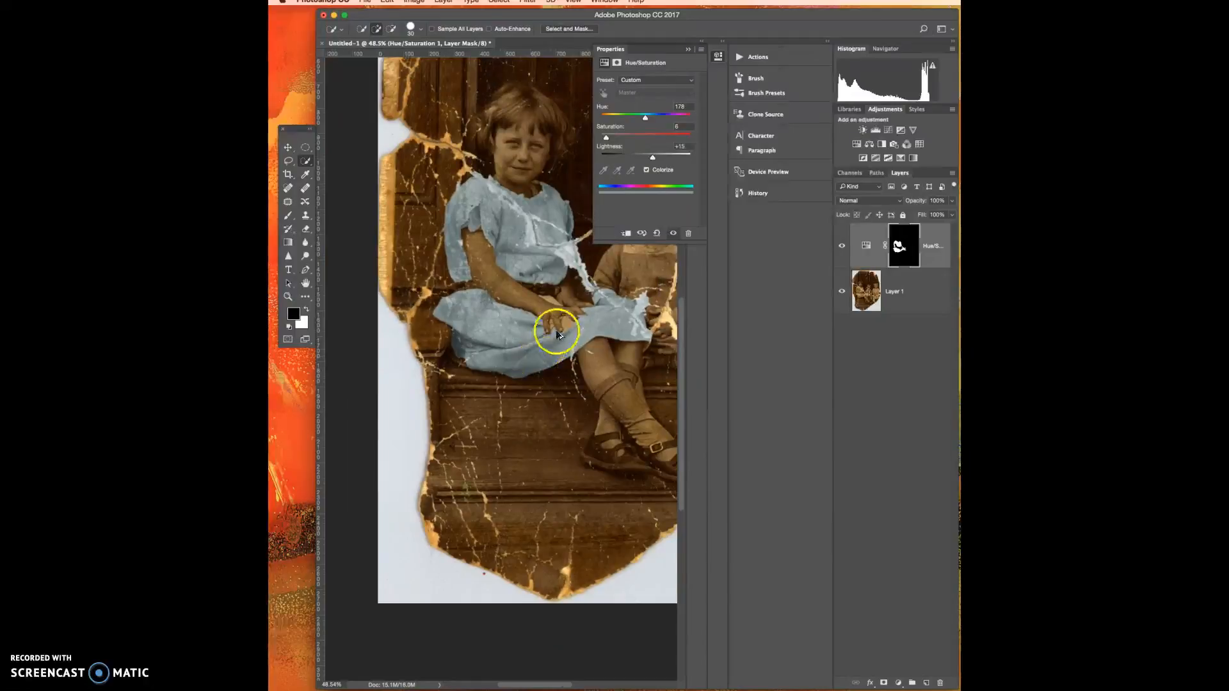
pyautogui.scroll(3, 557, 331)
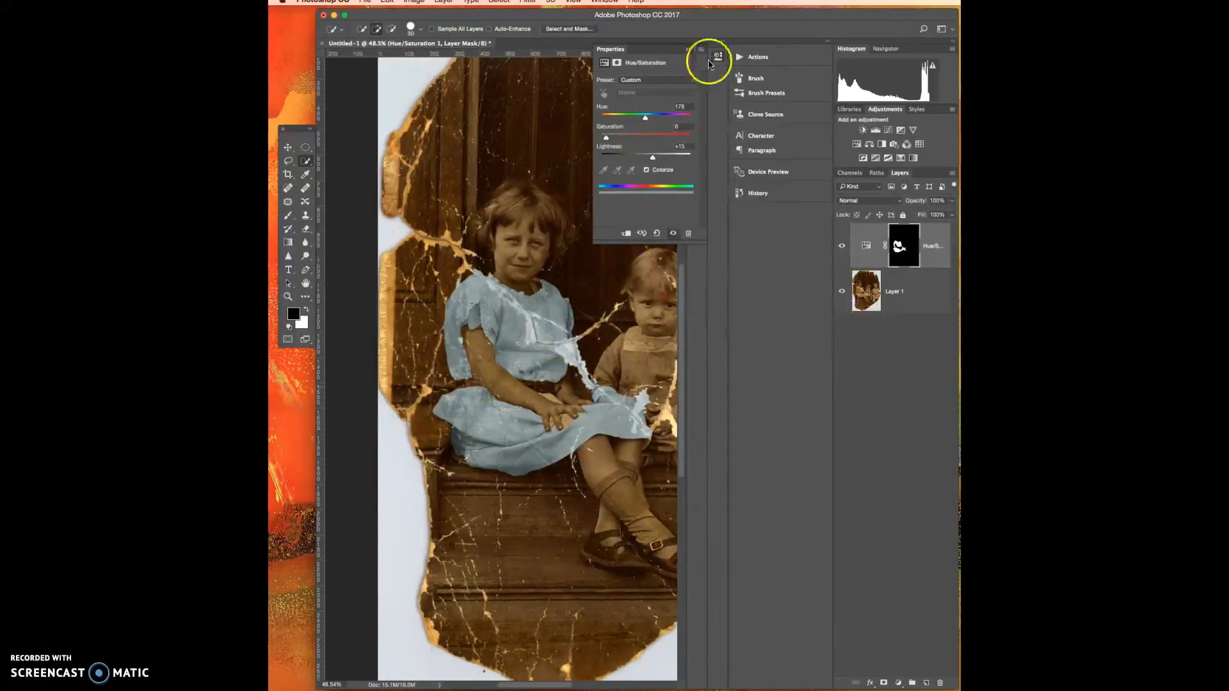
# - Select the legs and socks of the girl in the blue dress, including the sock areas visible through the shoe openings
pyautogui.click(688, 49)
pyautogui.moveTo(630, 308); pyautogui.dragTo(520, 293)
pyautogui.moveTo(536, 342); pyautogui.dragTo(577, 289)
pyautogui.scroll(5, 534, 460)
pyautogui.scroll(2, 534, 459)
pyautogui.scroll(-1, 536, 459)
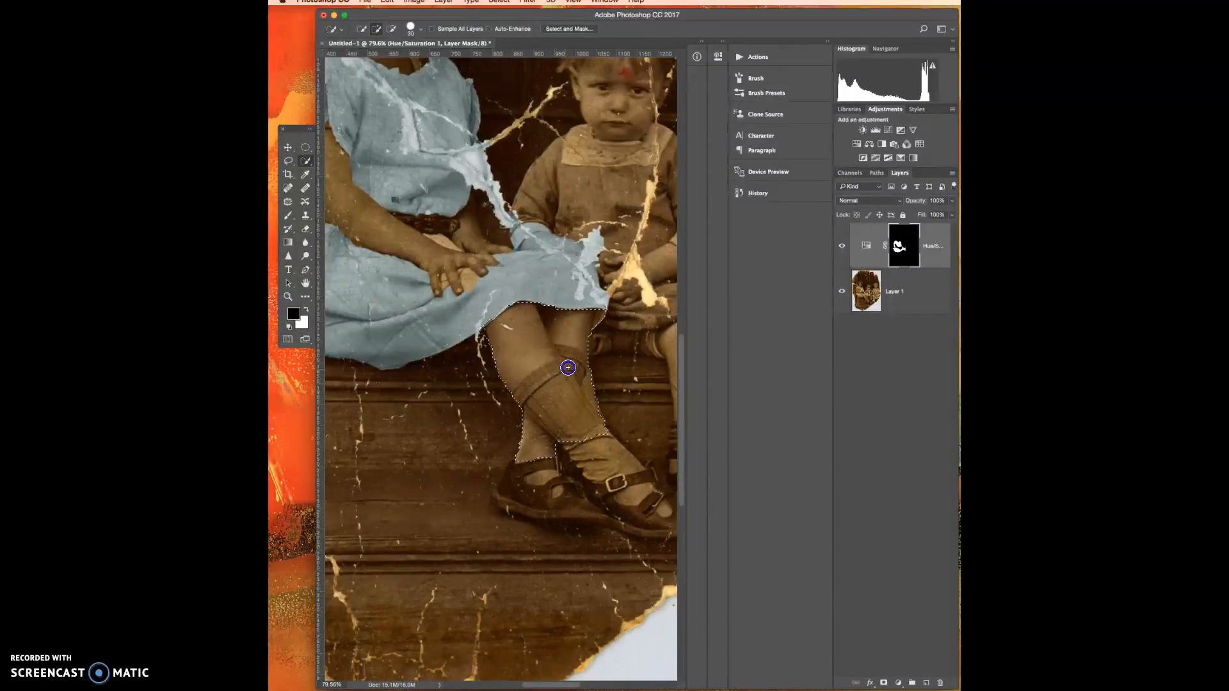
pyautogui.moveTo(599, 452); pyautogui.dragTo(642, 502)
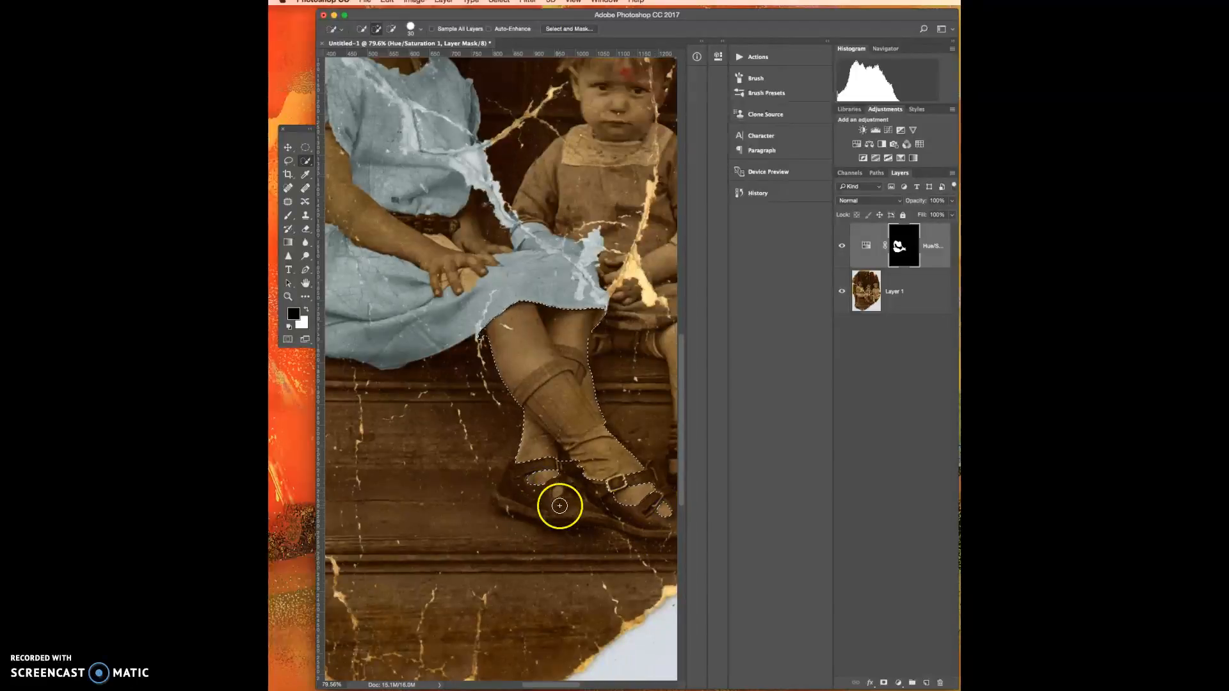
pyautogui.moveTo(556, 490); pyautogui.dragTo(573, 498)
# - Subtract the shoe area and the bare skin above the socks so that only the socks stay selected
pyautogui.keyDown('alt'); pyautogui.click(588, 485); pyautogui.keyUp('alt')
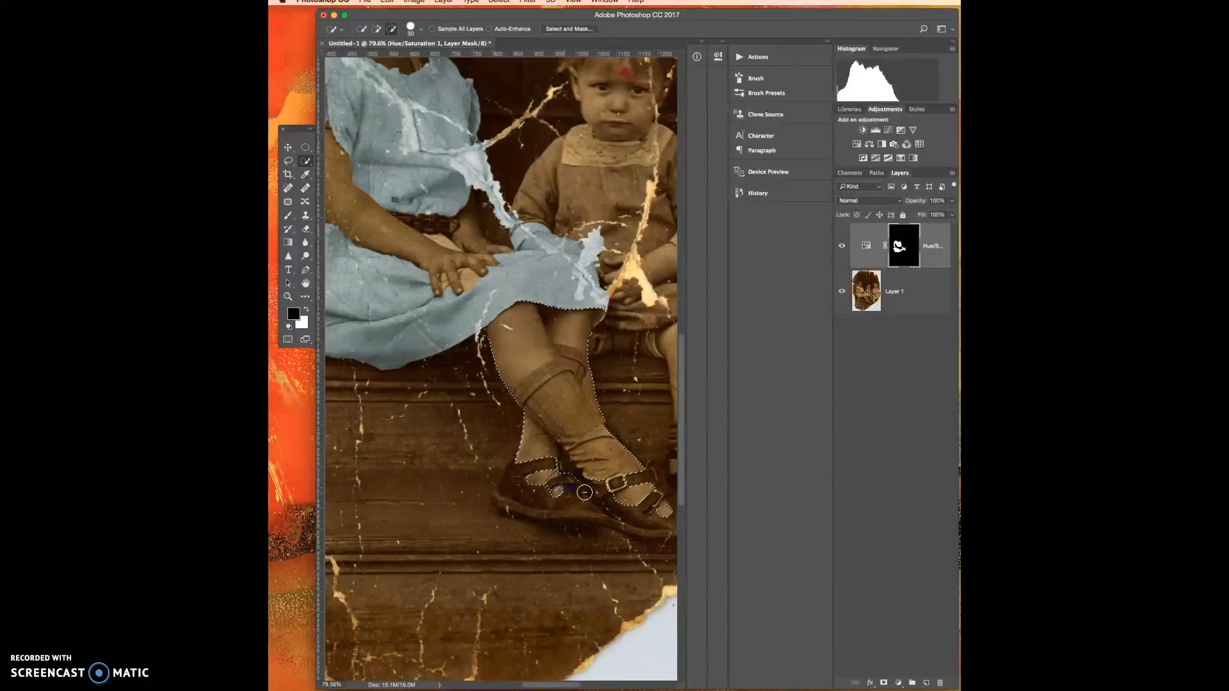
pyautogui.moveTo(537, 353); pyautogui.dragTo(517, 340)
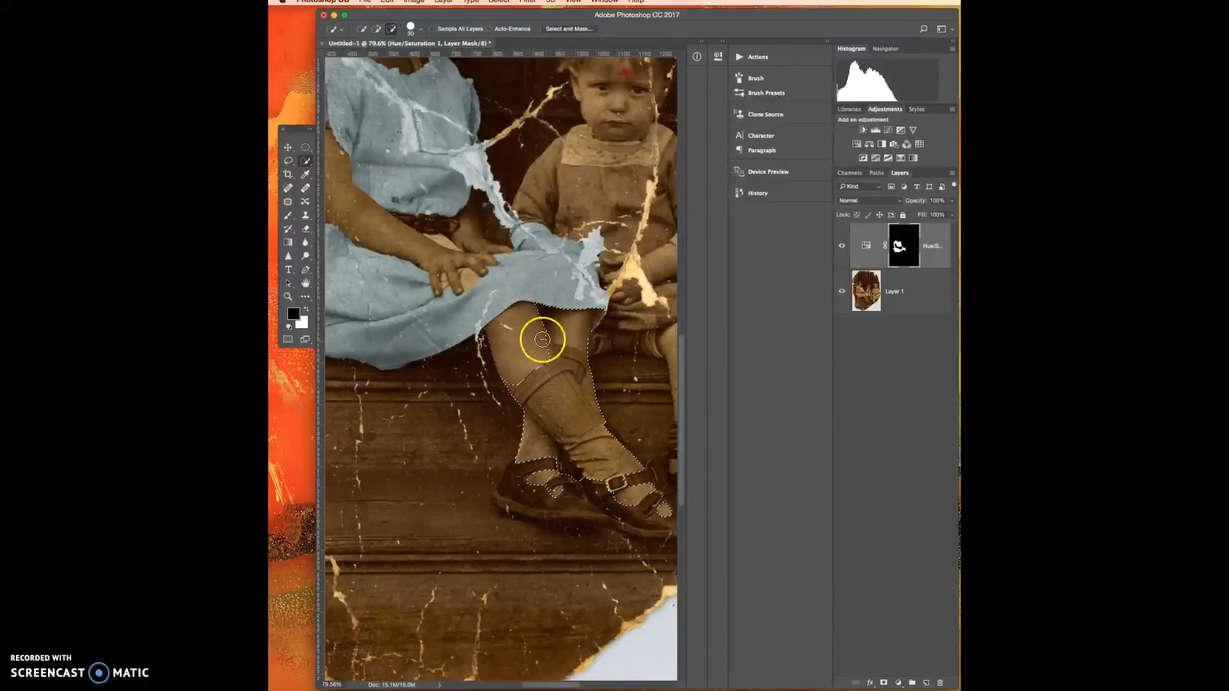
pyautogui.click(569, 336)
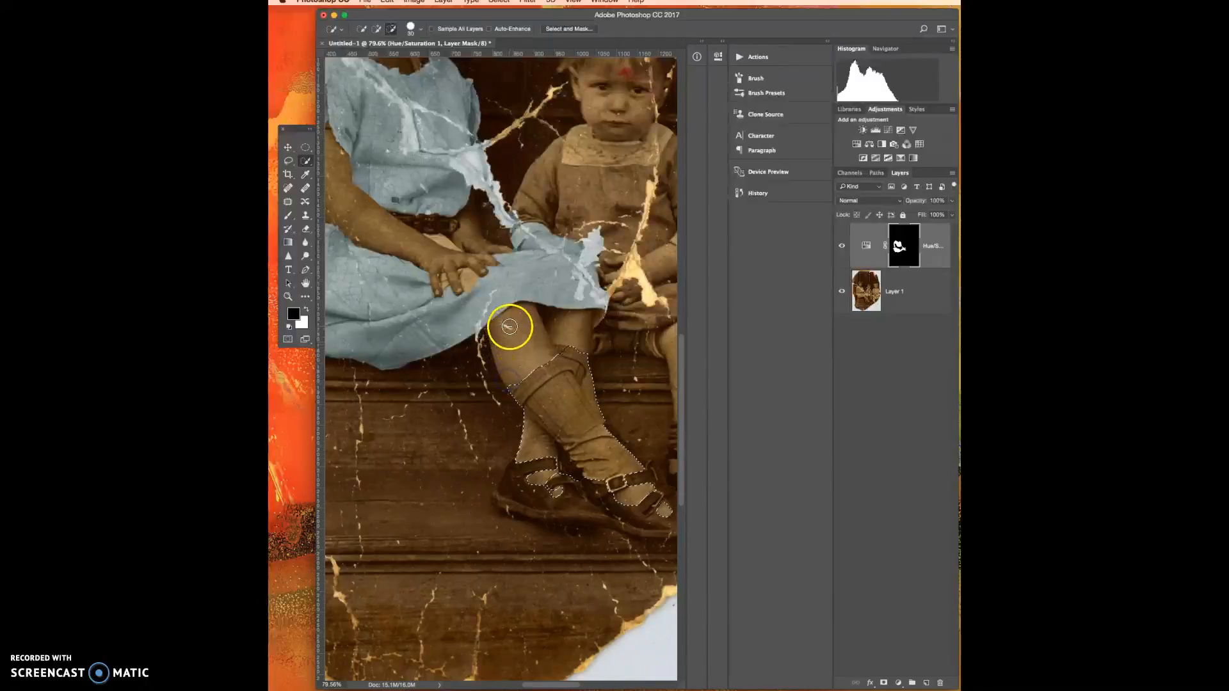
pyautogui.keyDown('alt'); pyautogui.click(576, 340); pyautogui.keyUp('alt')
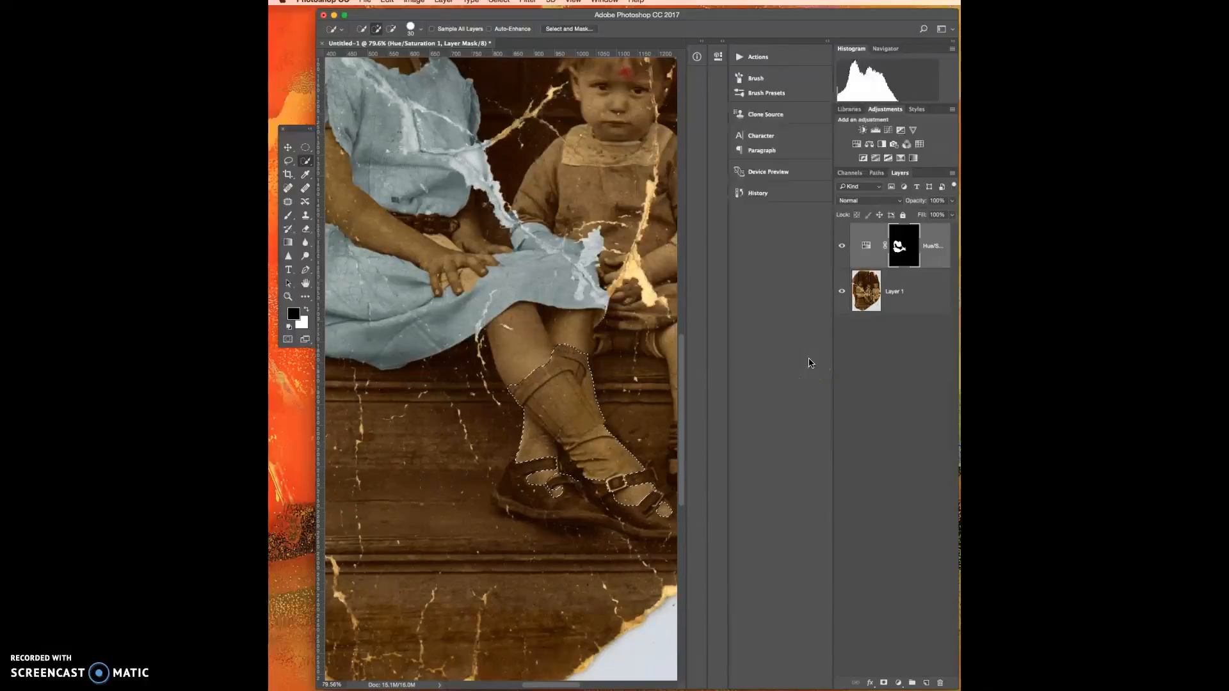
# - Add a colorized Hue/Saturation adjustment for the selected socks directly above Layer 1 and shift its hue to blue, about 190
pyautogui.click(892, 294)
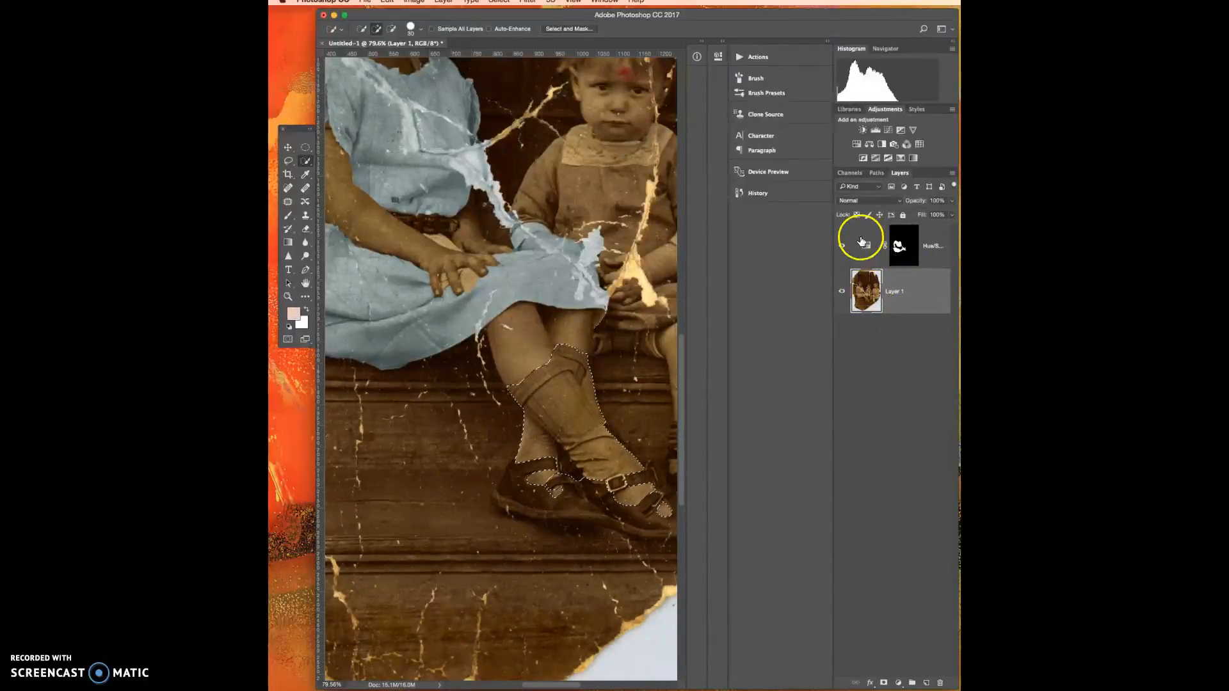
pyautogui.click(858, 146)
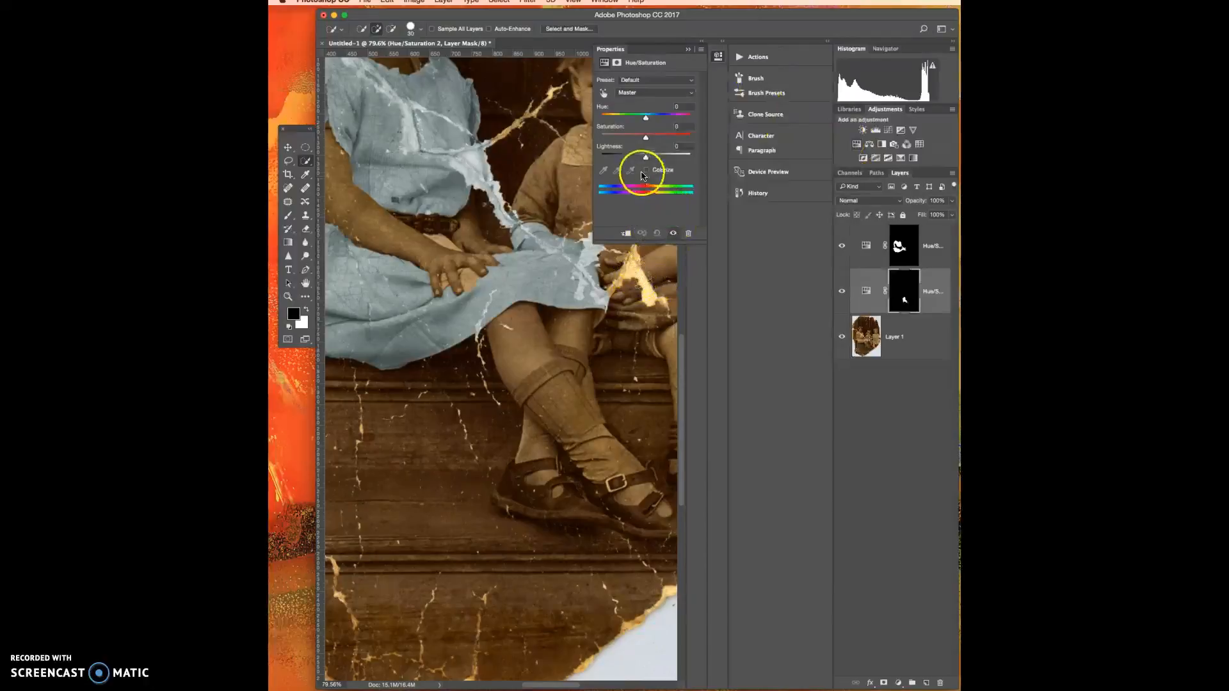
pyautogui.click(646, 171)
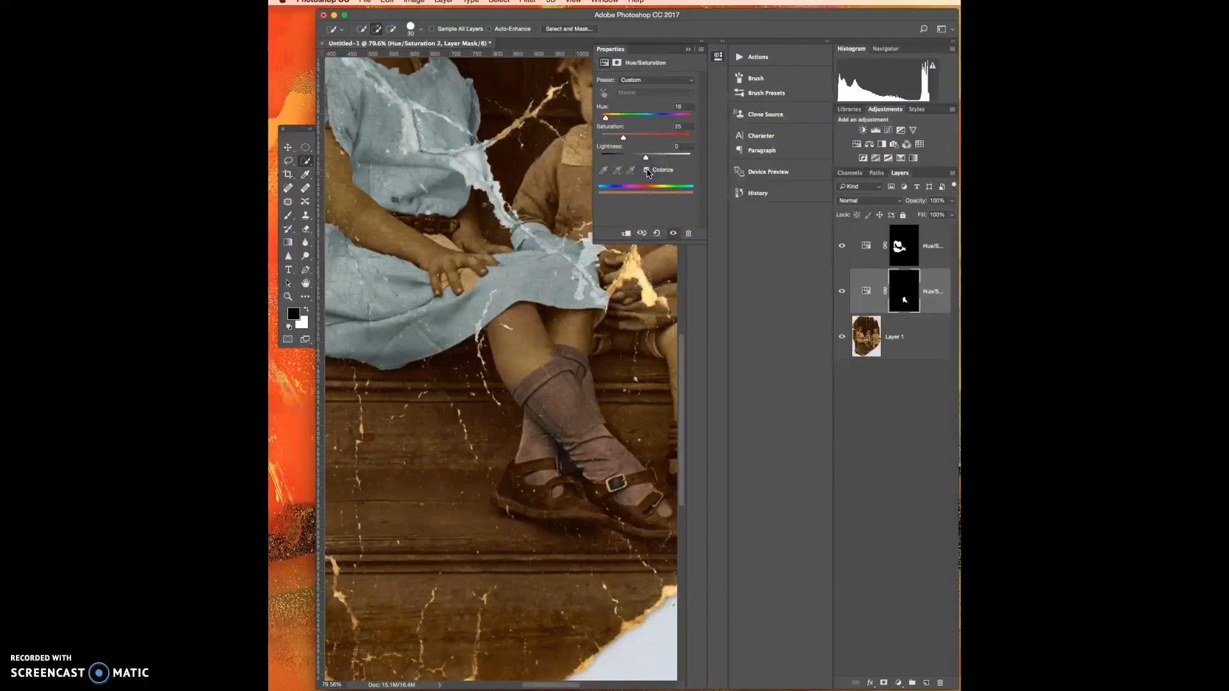
pyautogui.moveTo(607, 118); pyautogui.dragTo(650, 126)
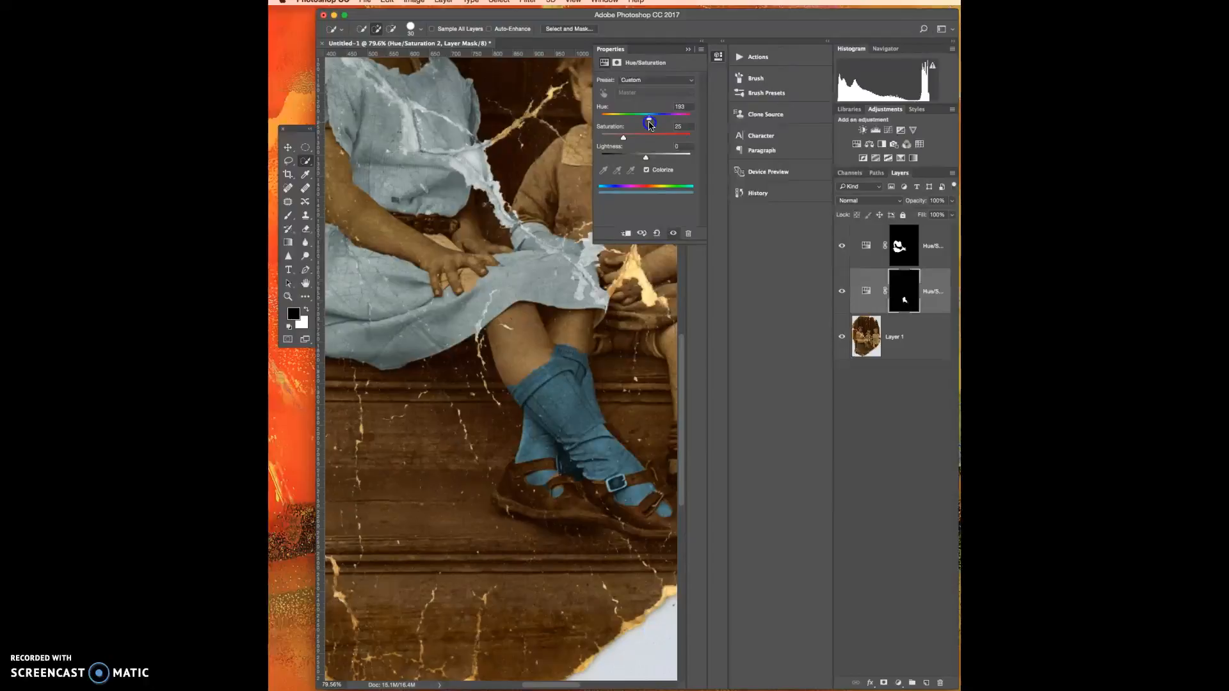
# - Darken the socks' Hue/Saturation adjustment to a lightness of -5 and close its properties
pyautogui.moveTo(646, 157); pyautogui.dragTo(645, 160)
pyautogui.moveTo(891, 364); pyautogui.dragTo(898, 269)
pyautogui.scroll(1, 529, 436)
pyautogui.scroll(5, 530, 436)
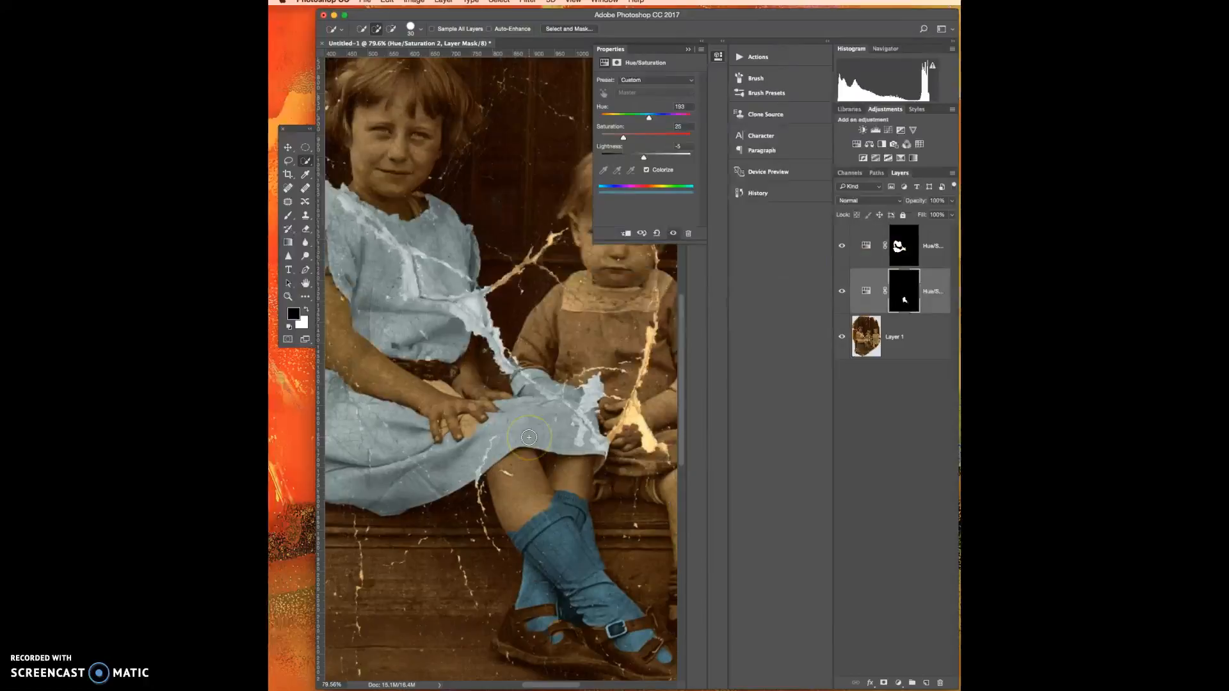
pyautogui.scroll(2, 529, 438)
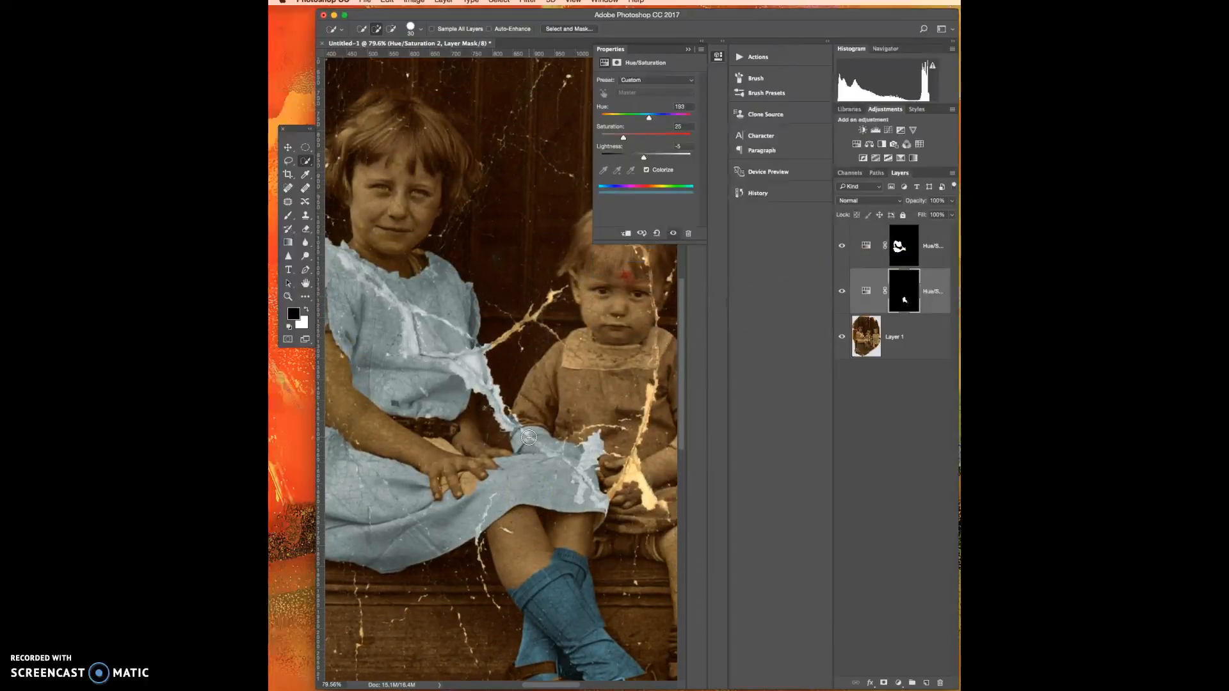
pyautogui.click(697, 58)
pyautogui.click(687, 50)
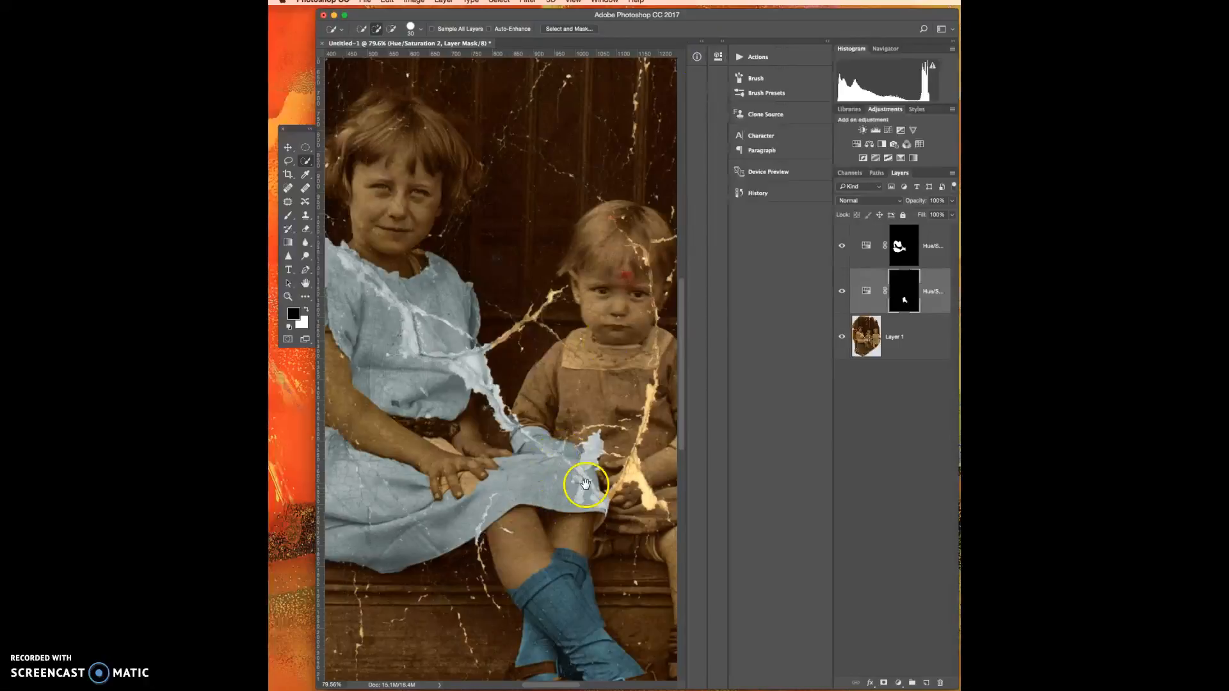
# - On Layer 1, make a quick selection of the dress of the toddler sitting beside the girl in blue
pyautogui.moveTo(632, 418); pyautogui.dragTo(537, 345)
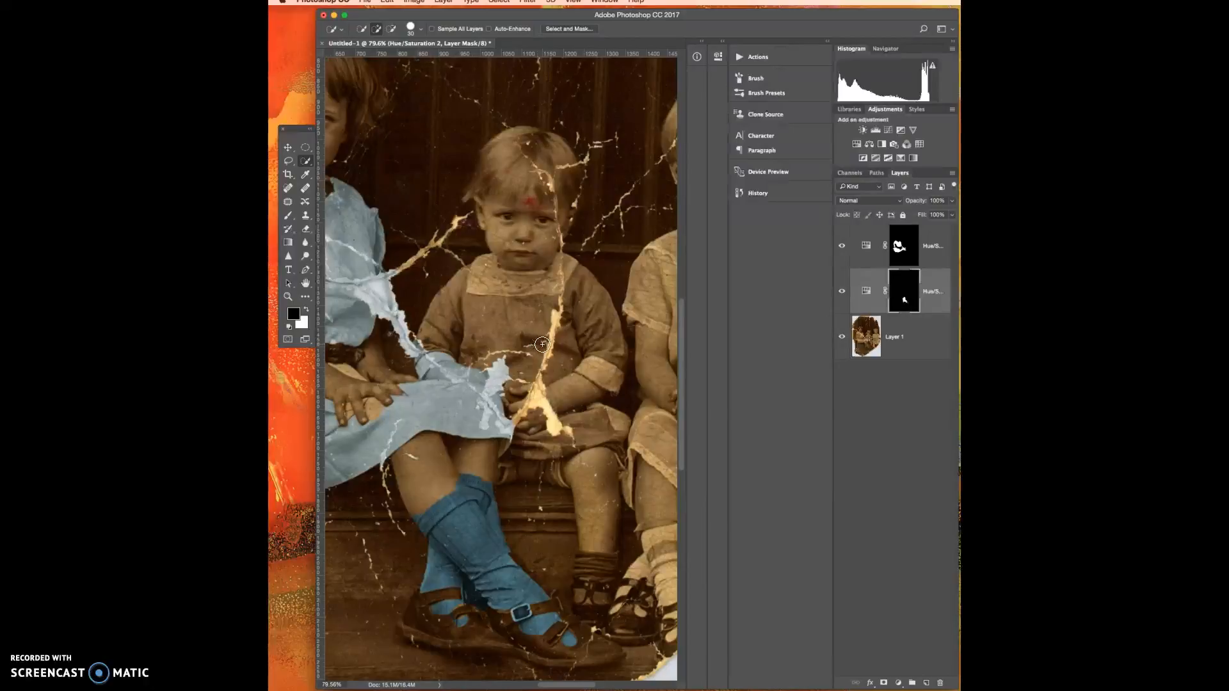
pyautogui.click(861, 350)
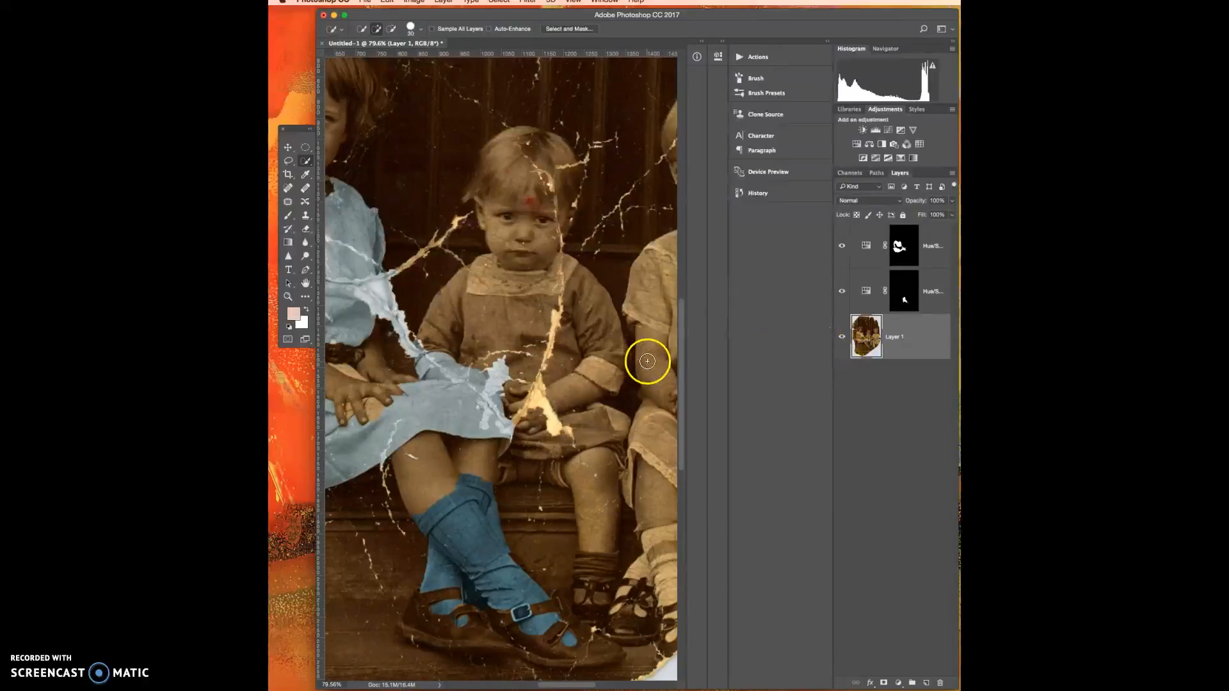
pyautogui.scroll(3, 581, 358)
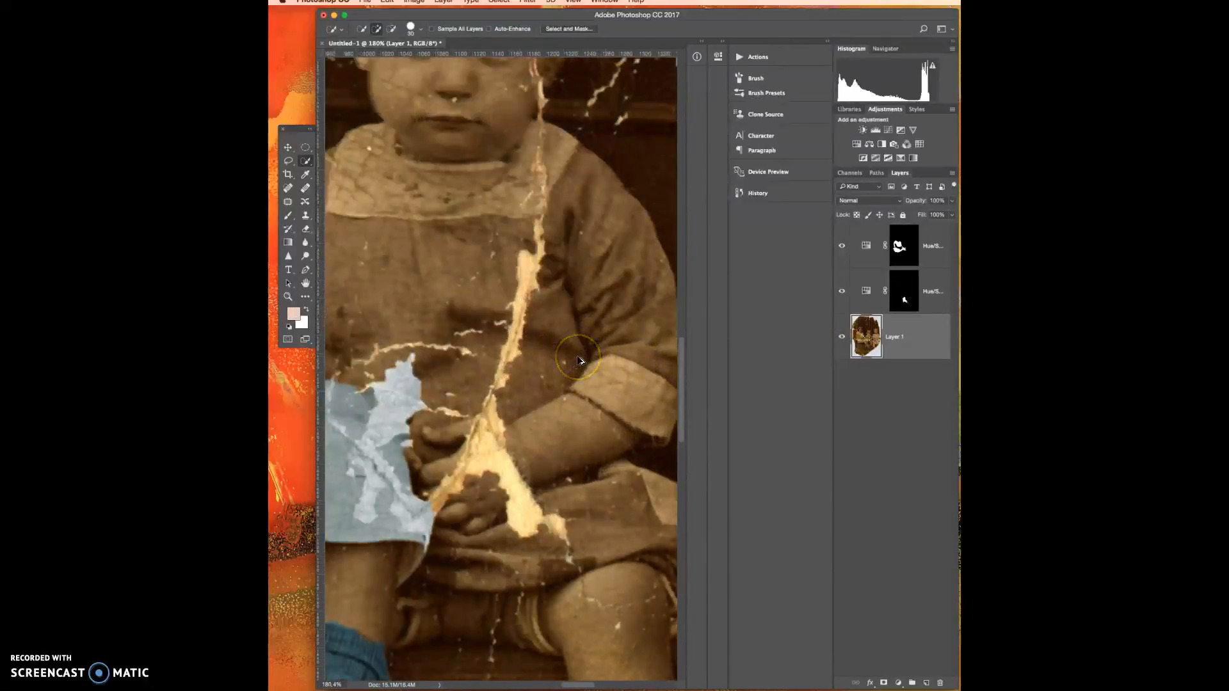
pyautogui.scroll(-2, 581, 358)
pyautogui.scroll(-2, 582, 359)
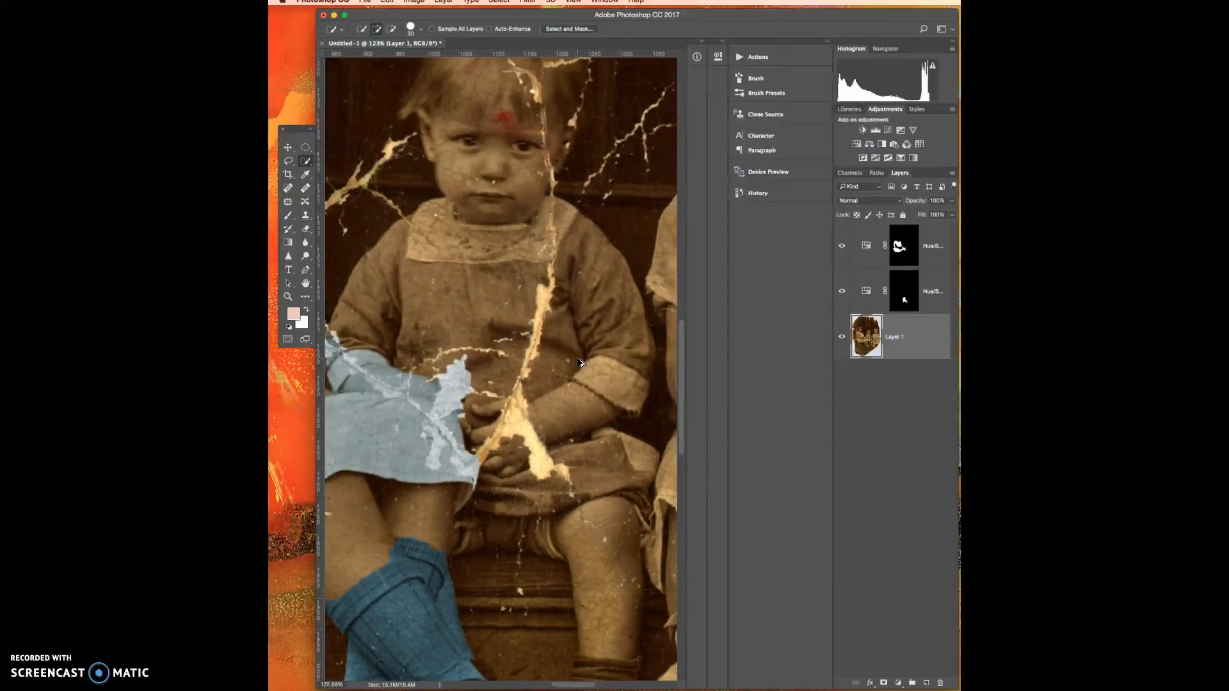
pyautogui.moveTo(456, 305)
pyautogui.mouseDown()
pyautogui.moveTo(444, 290)
pyautogui.moveTo(511, 321)
pyautogui.moveTo(571, 319)
pyautogui.mouseUp()
pyautogui.moveTo(637, 360)
pyautogui.mouseDown()
pyautogui.moveTo(587, 448)
pyautogui.moveTo(488, 512)
pyautogui.moveTo(492, 583)
pyautogui.moveTo(471, 578)
pyautogui.moveTo(467, 604)
pyautogui.moveTo(548, 606)
pyautogui.moveTo(538, 607)
pyautogui.mouseUp()
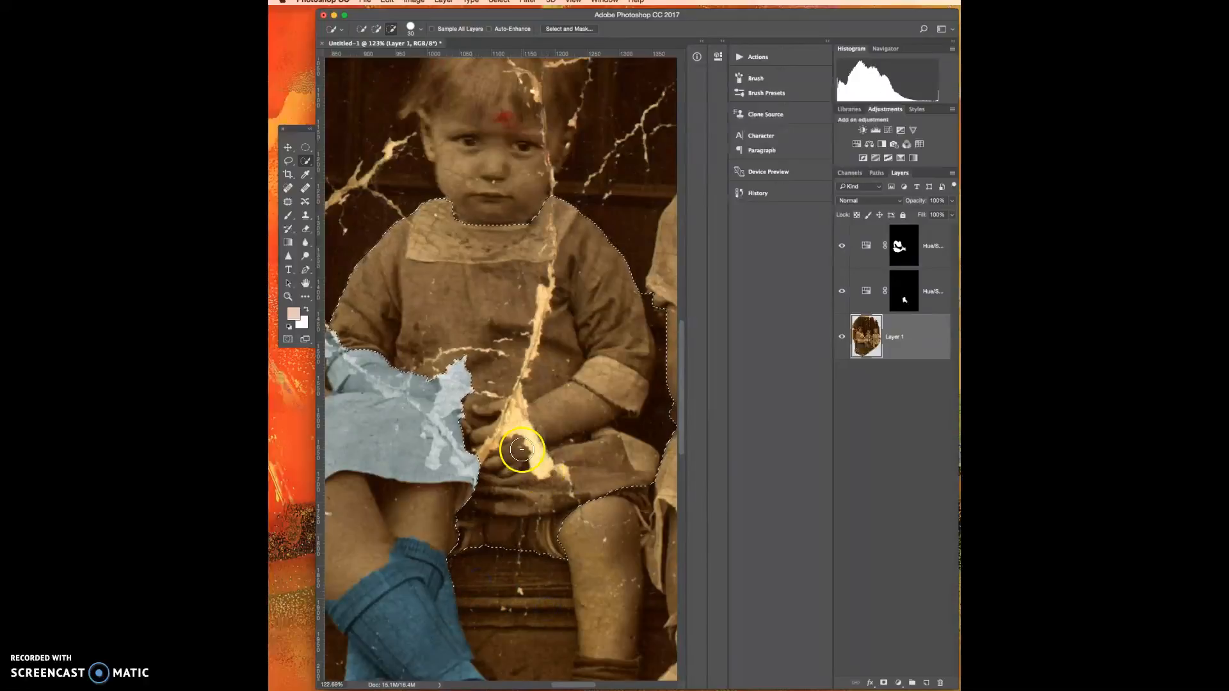
# - Subtract the dark background beside the arm, the light collar and the sleeve cuff from the toddler's dress selection
pyautogui.click(659, 418)
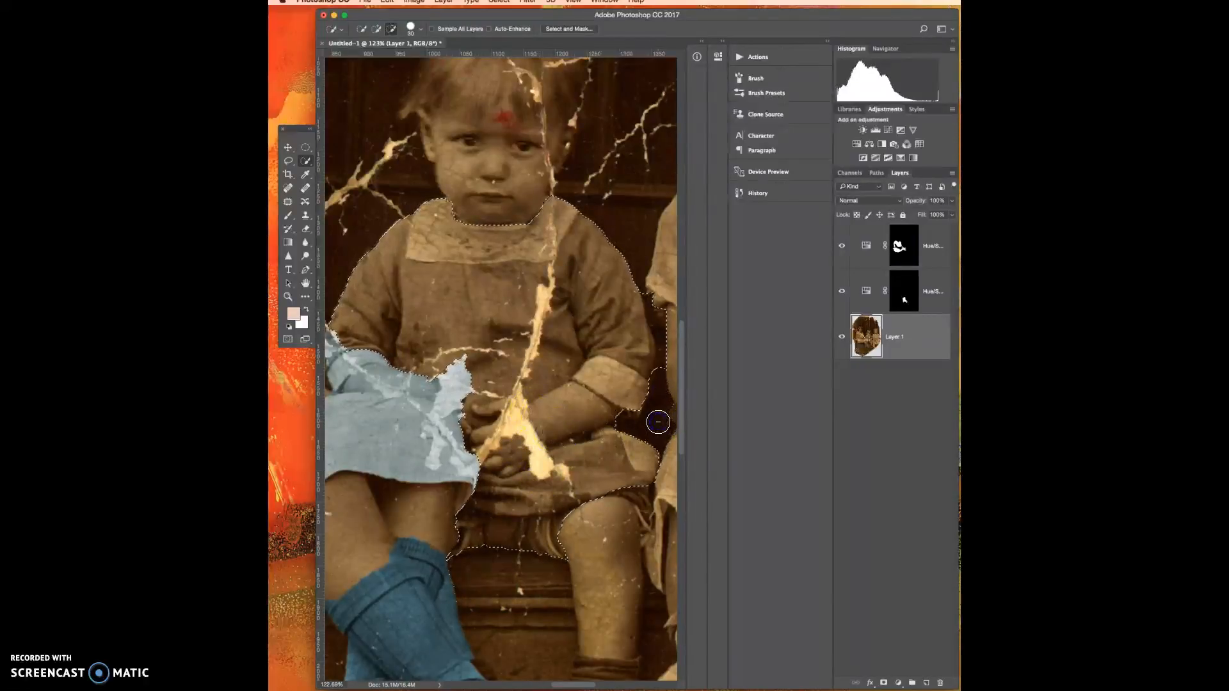
pyautogui.moveTo(658, 344); pyautogui.dragTo(659, 325)
pyautogui.moveTo(542, 218); pyautogui.dragTo(436, 232)
pyautogui.click(603, 379)
pyautogui.moveTo(618, 388); pyautogui.dragTo(623, 403)
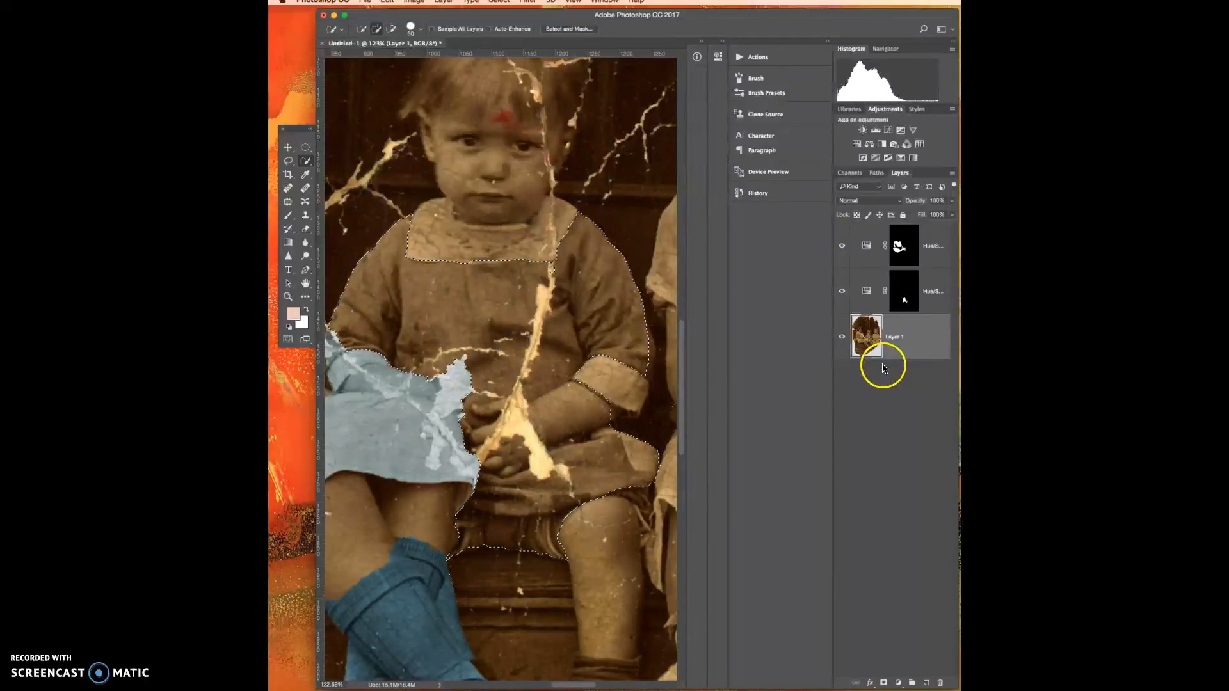
# - Add a new empty layer directly above Layer 1 and enlarge the soft Brush for painting the dress
pyautogui.click(926, 683)
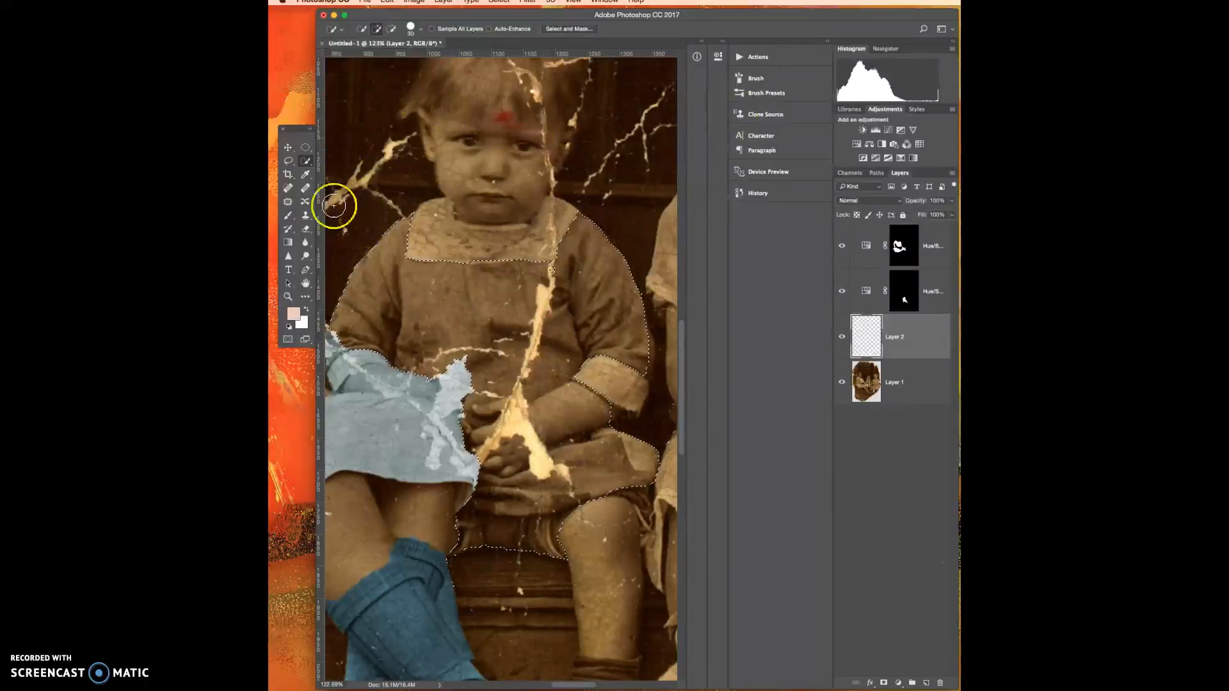
pyautogui.click(287, 218)
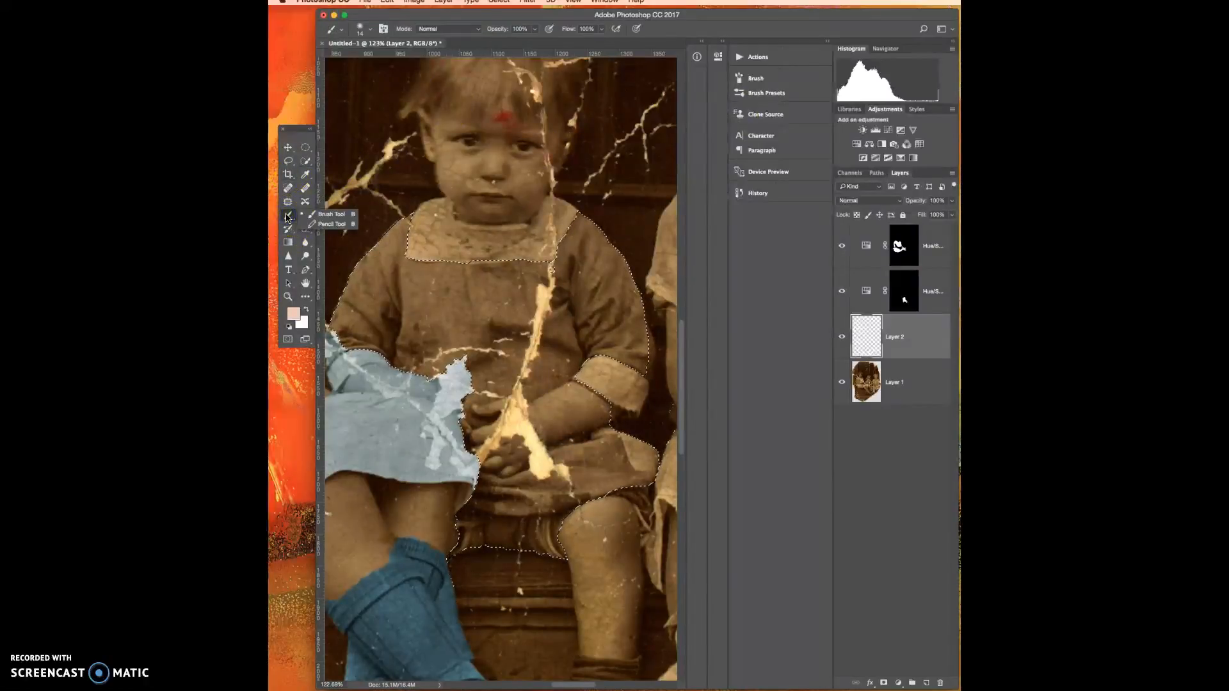
pyautogui.click(363, 31)
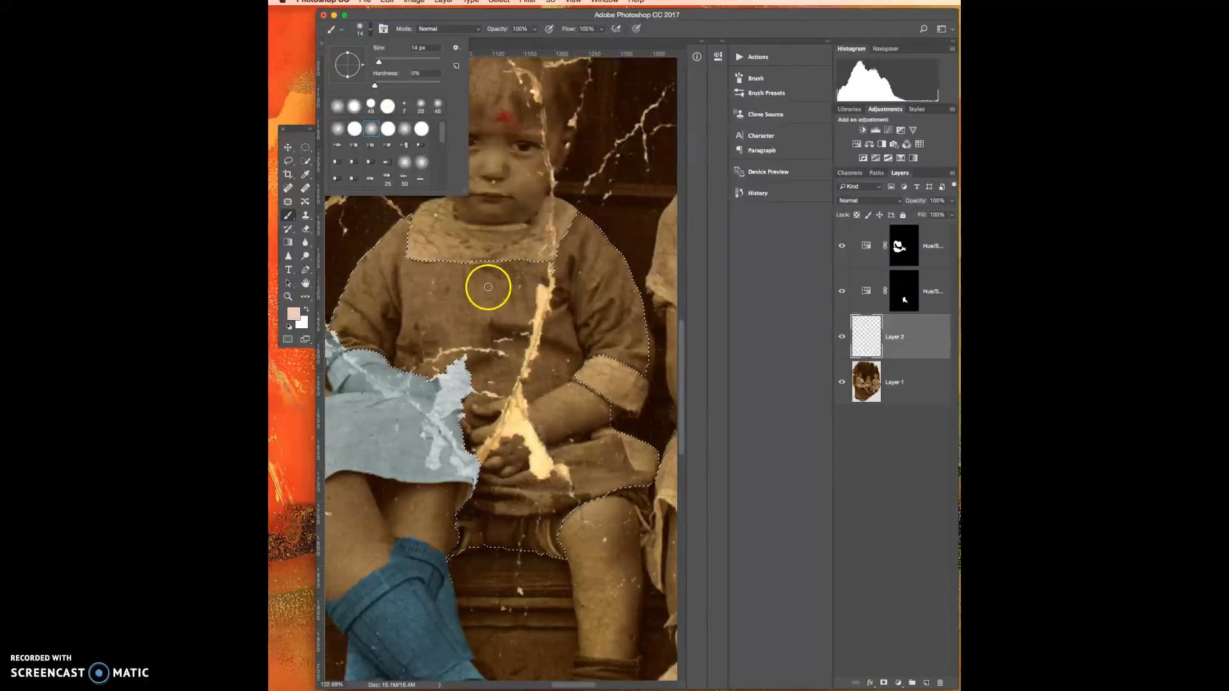
pyautogui.moveTo(379, 62); pyautogui.dragTo(414, 61)
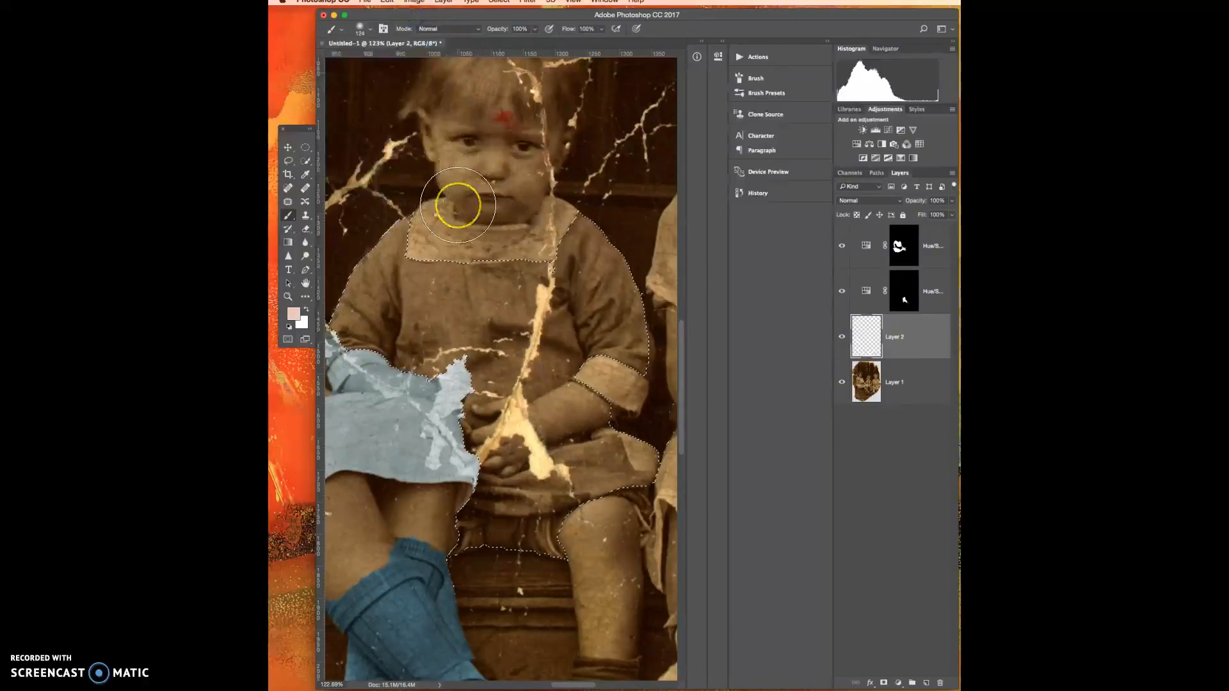
# - Set the foreground colour to the muted blue #6593b6 and return to the Brush tool
pyautogui.click(300, 317)
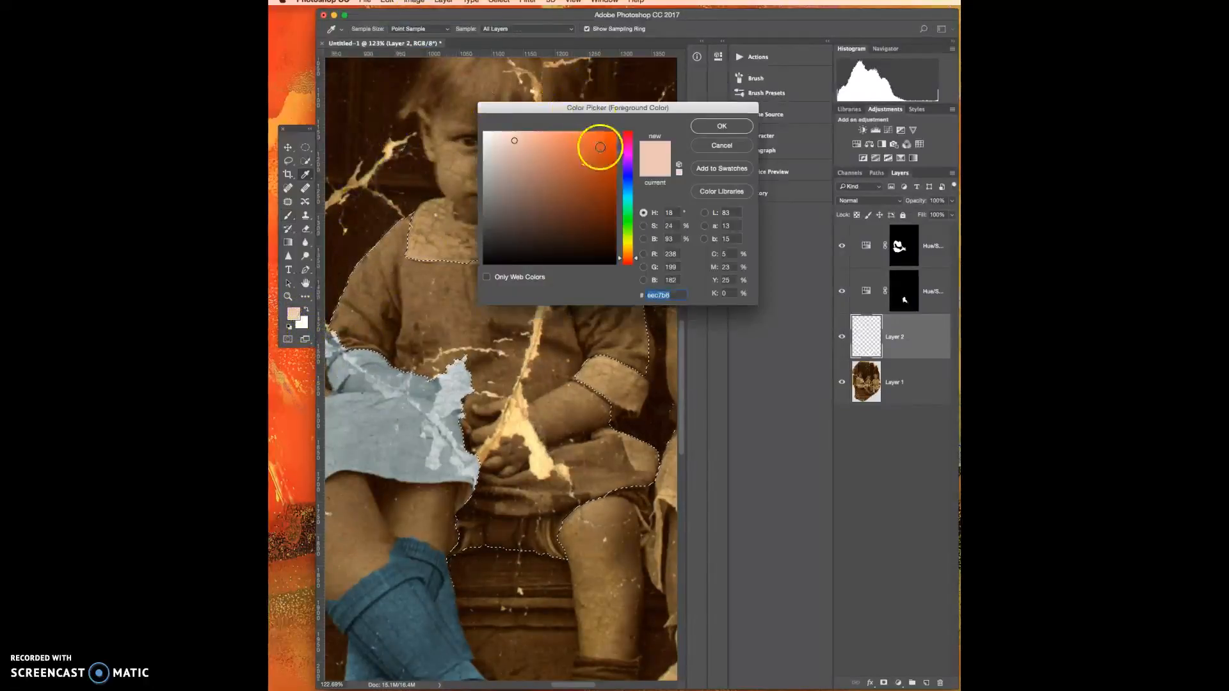
pyautogui.click(632, 189)
pyautogui.click(542, 169)
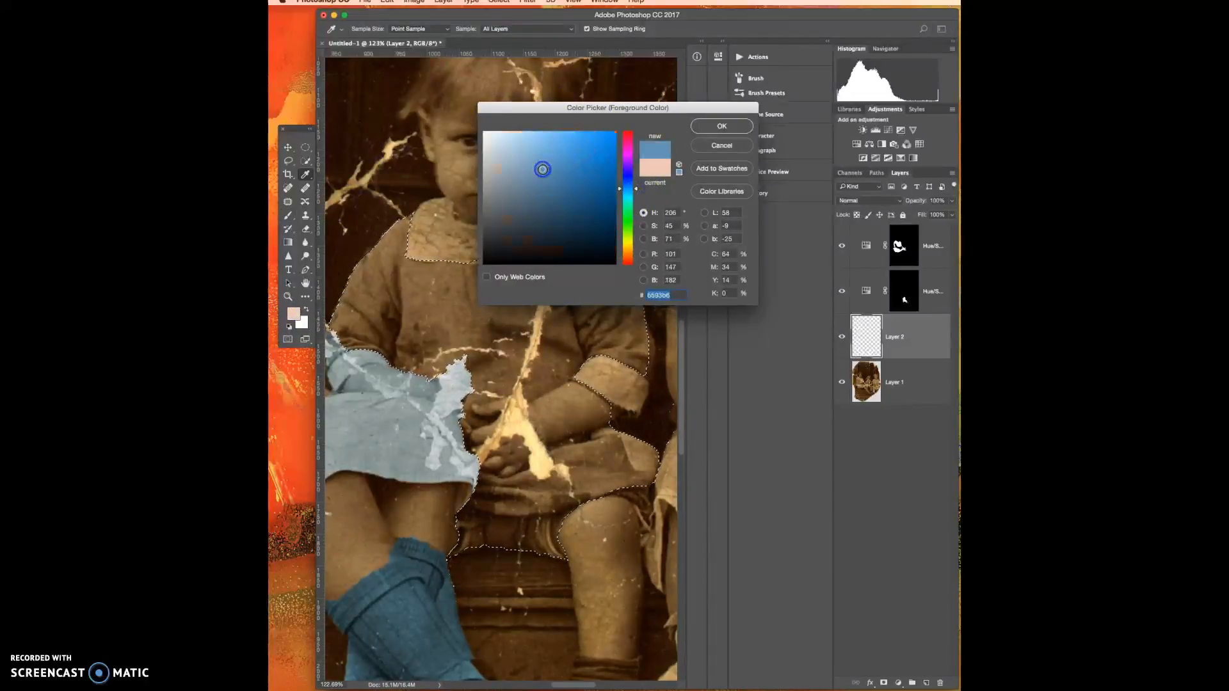
pyautogui.click(721, 127)
pyautogui.press('b')
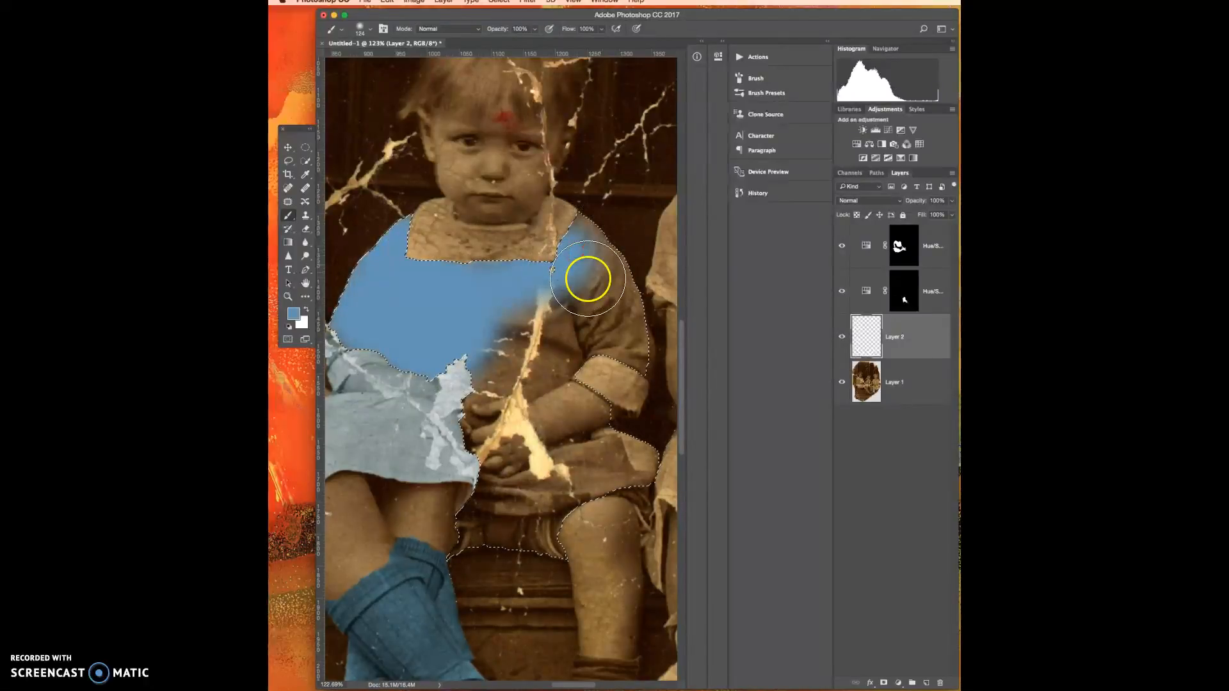
# - Try painting the toddler's selected dress with the blue brush at 100% opacity on Layer 2
pyautogui.moveTo(599, 243); pyautogui.dragTo(593, 235)
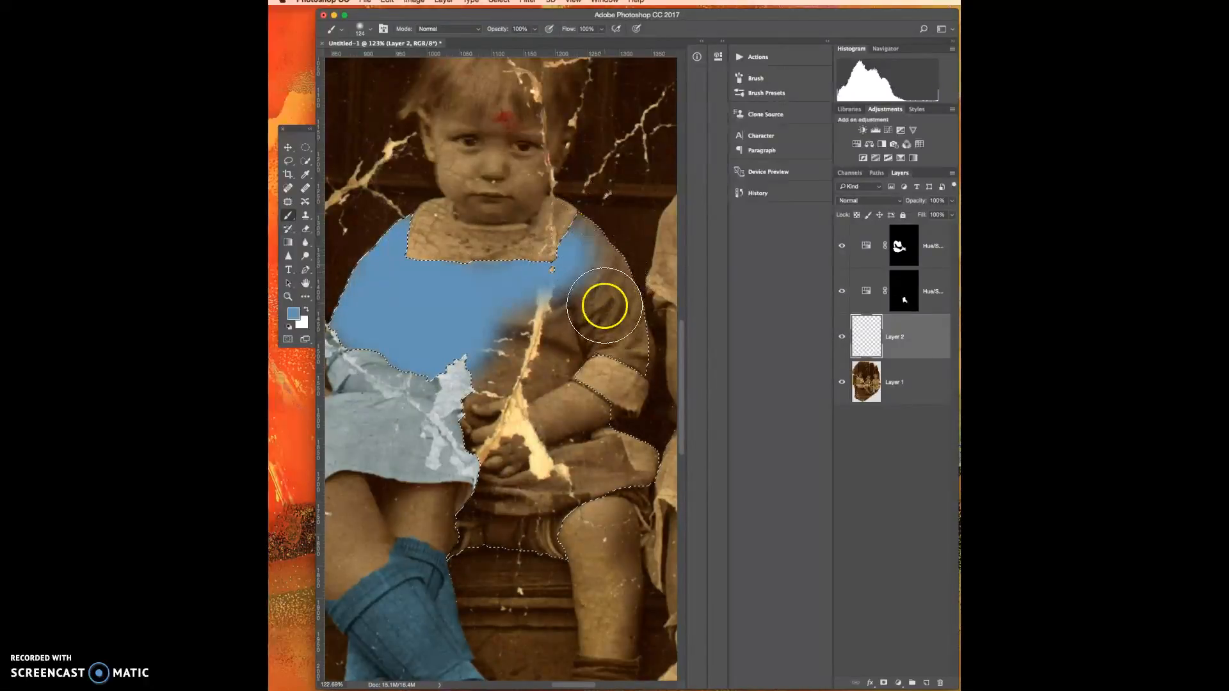
pyautogui.rightClick(605, 305)
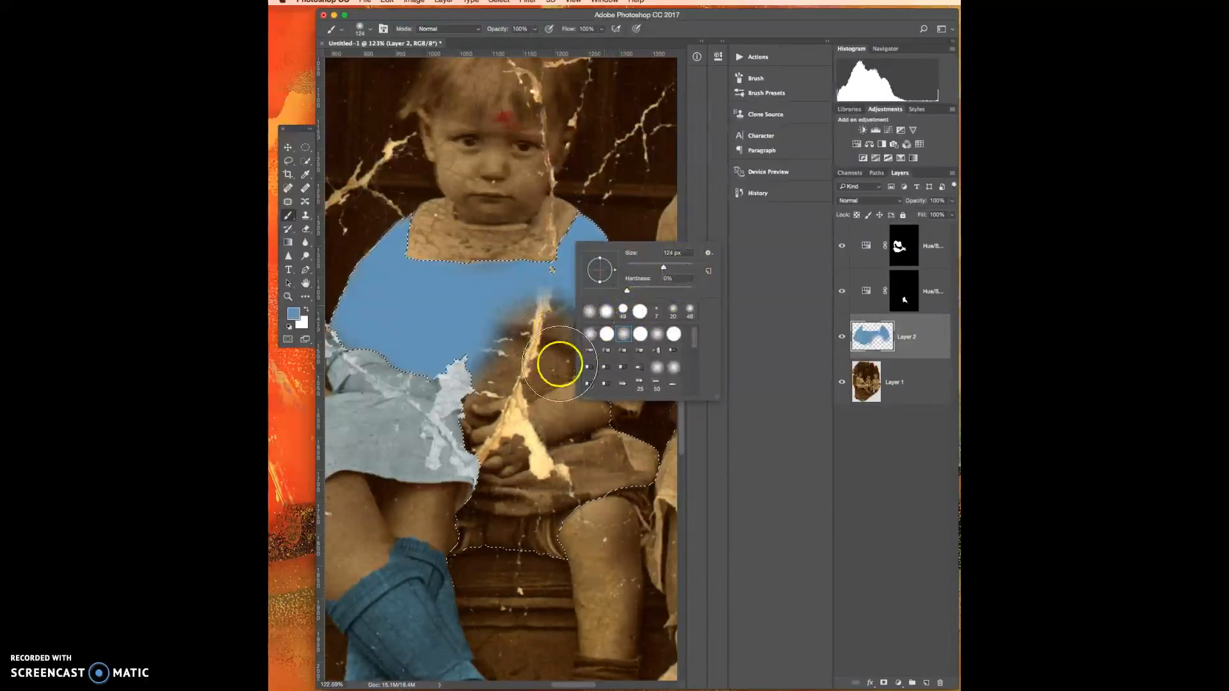
pyautogui.moveTo(534, 331); pyautogui.dragTo(522, 340)
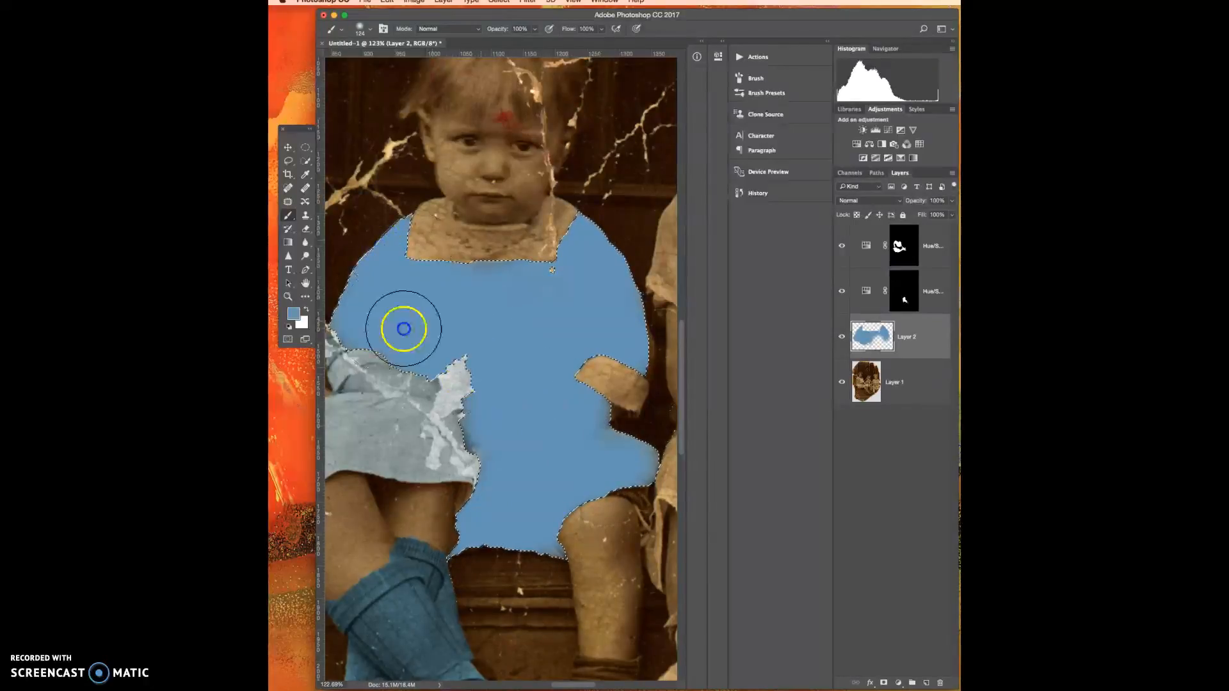
pyautogui.moveTo(608, 325); pyautogui.dragTo(612, 320)
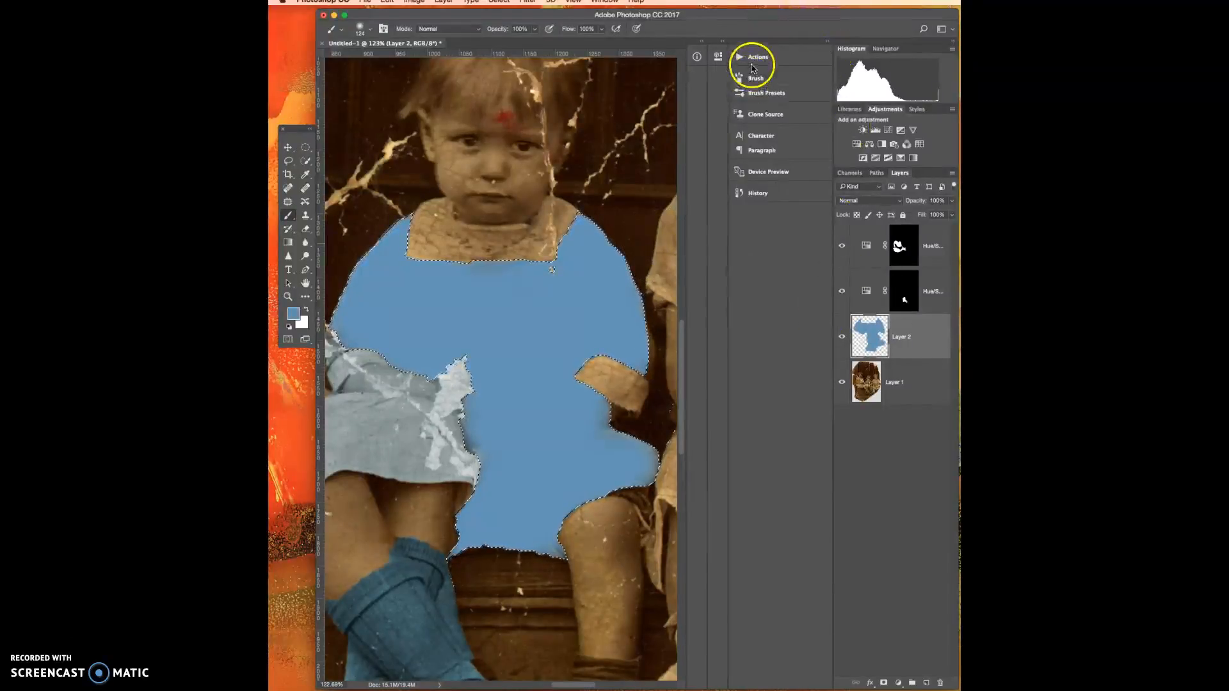
# - Undo the opaque brush strokes by reverting the history to the state where the new layer was created
pyautogui.click(757, 192)
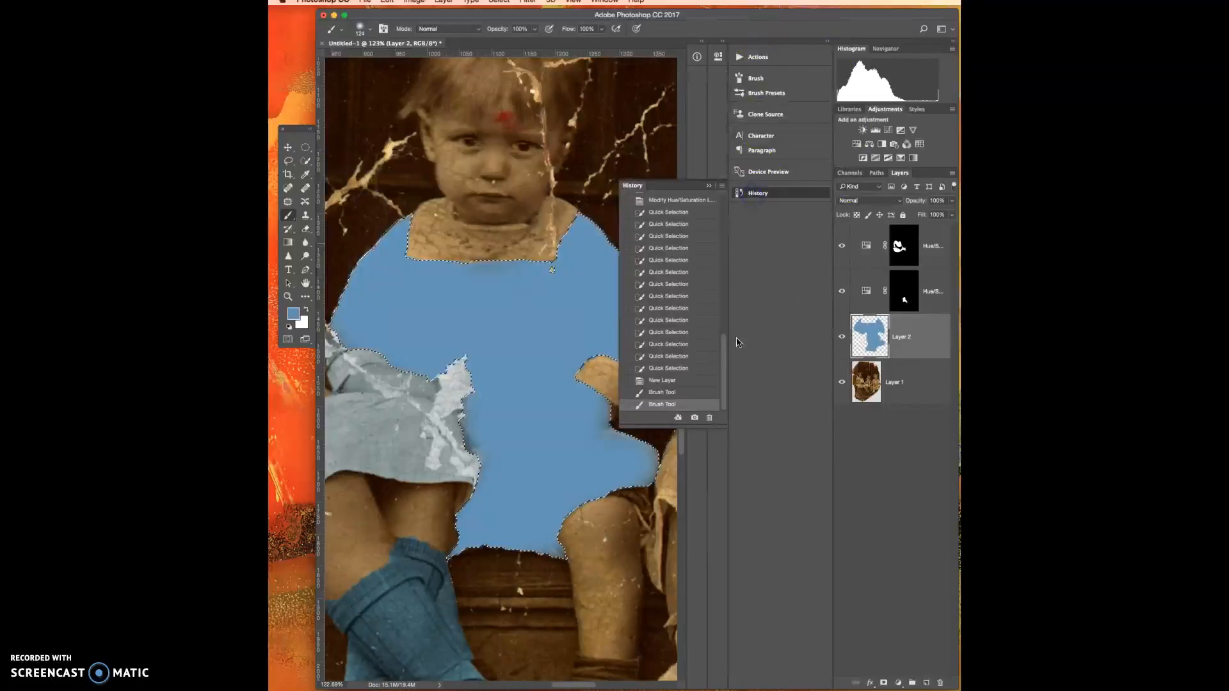
pyautogui.click(670, 383)
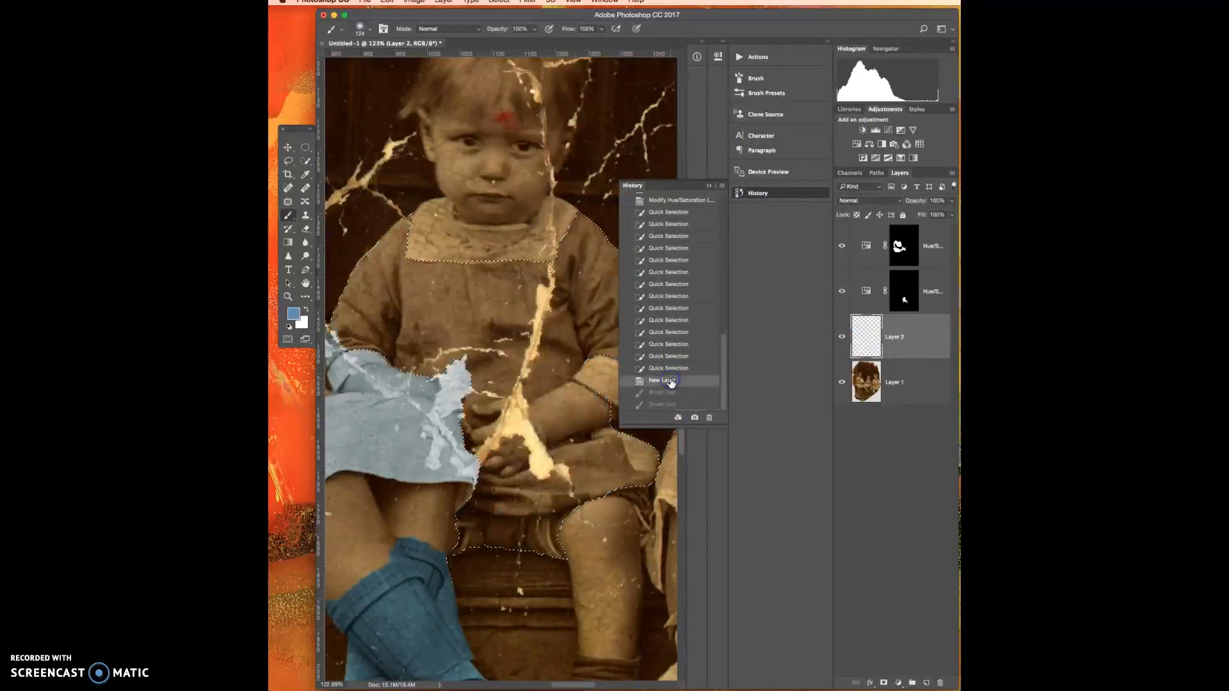
pyautogui.click(708, 187)
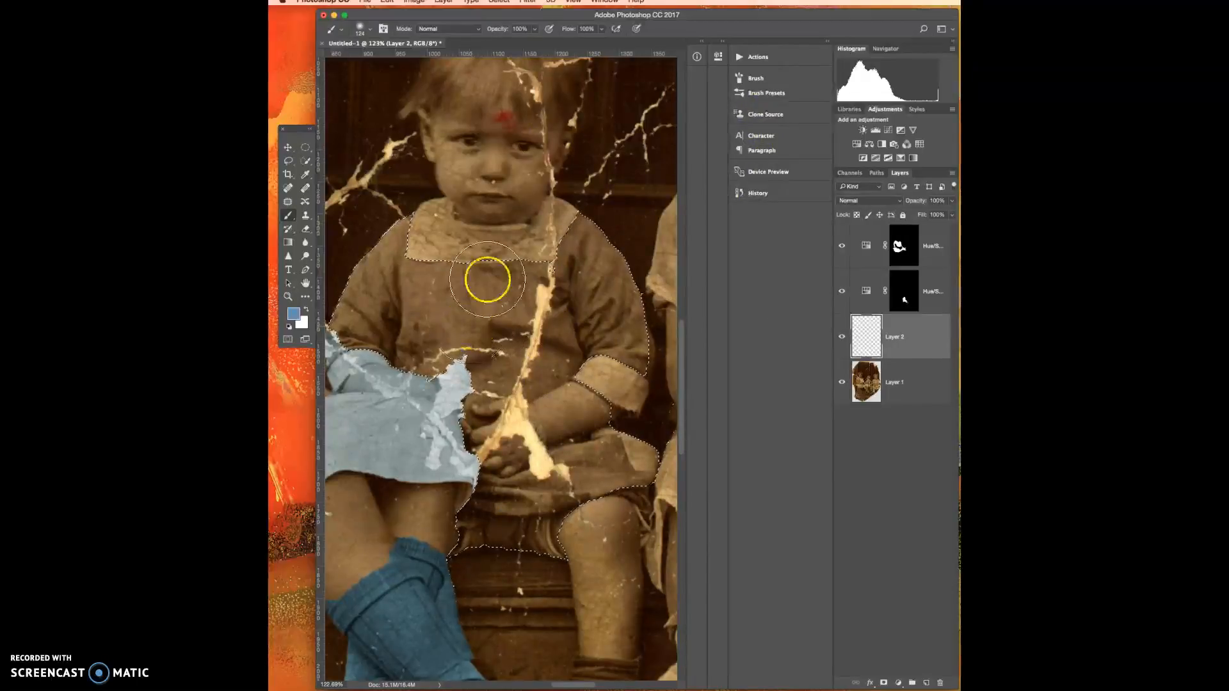
# - Lower the brush opacity to 30% and paint translucent blue over the toddler's selected dress on Layer 2
pyautogui.moveTo(535, 35); pyautogui.dragTo(501, 42)
pyautogui.click(456, 334)
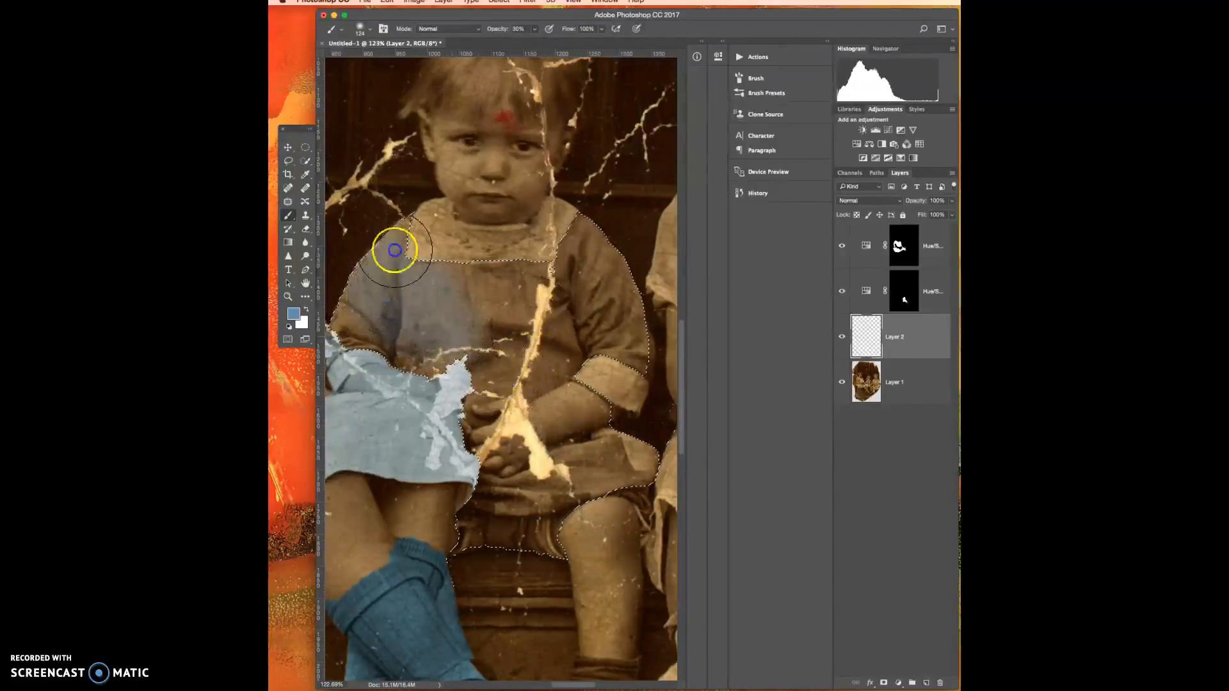
pyautogui.click(481, 286)
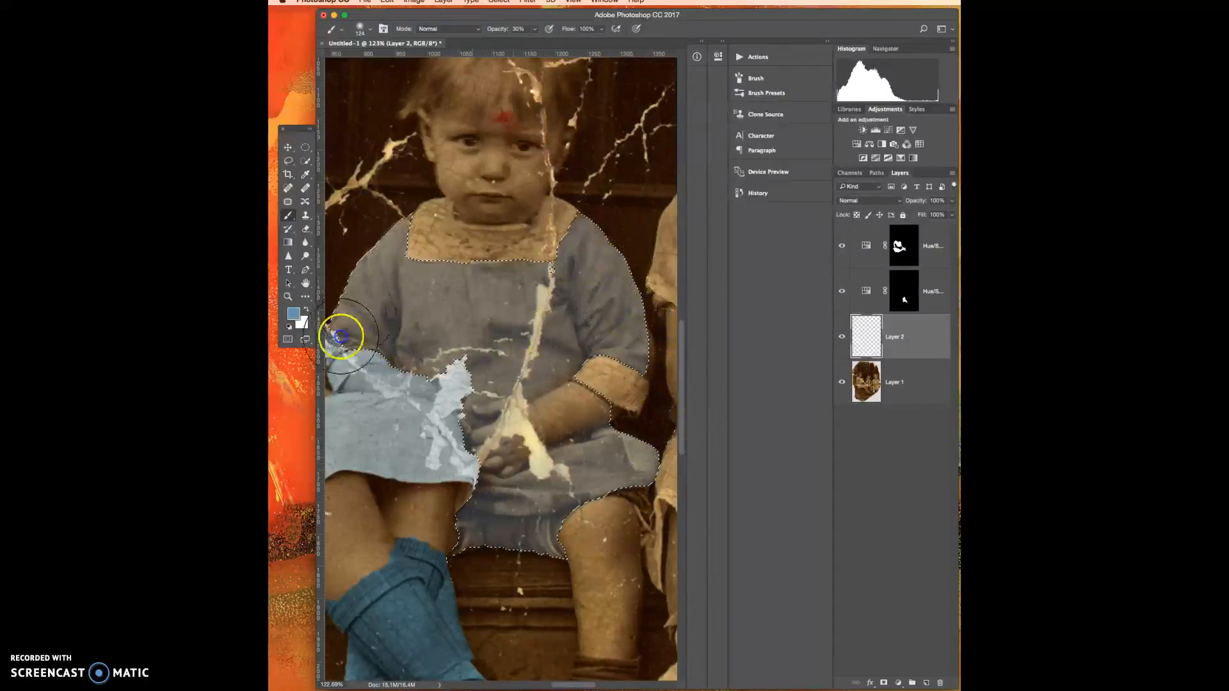
pyautogui.moveTo(455, 327); pyautogui.dragTo(366, 251)
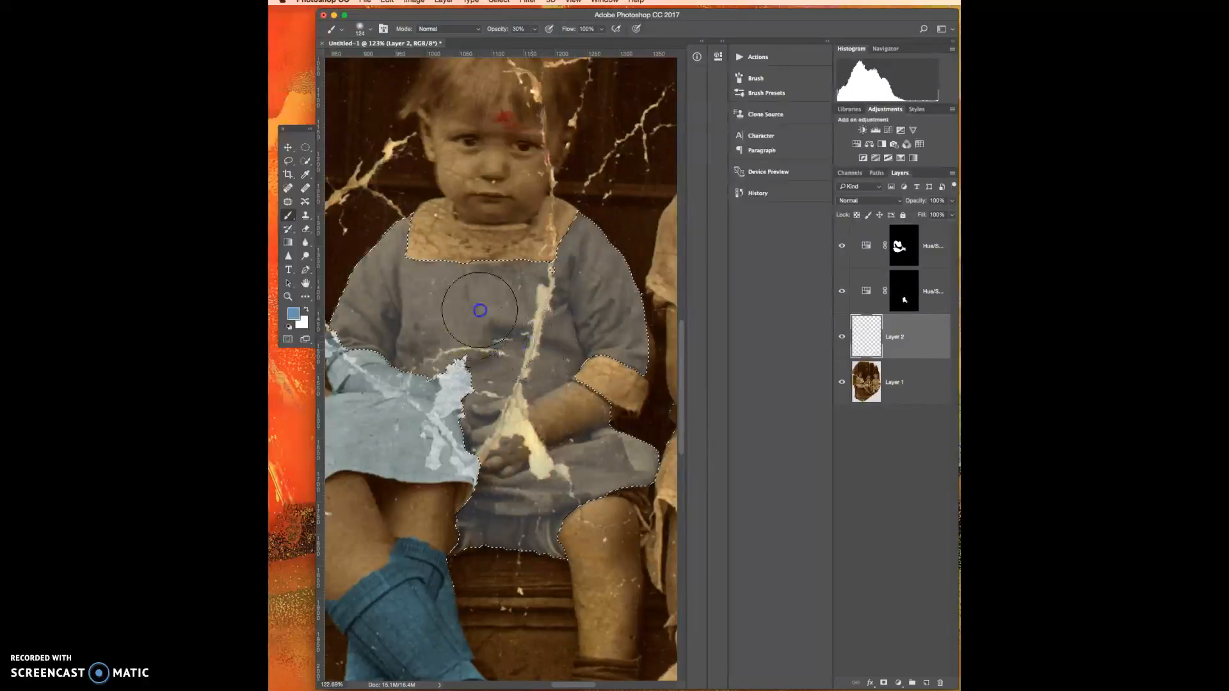
# - Build up a stronger blue with repeated translucent strokes over the body, sleeves and skirt of the toddler's dress
pyautogui.click(530, 339)
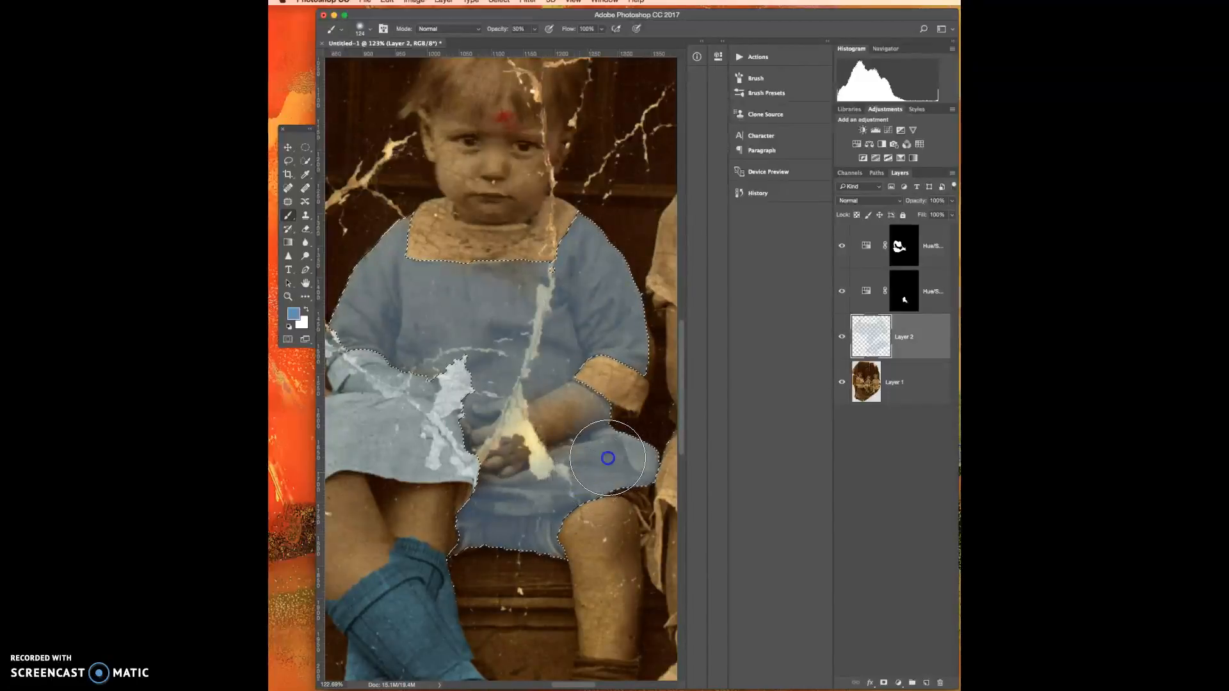
pyautogui.moveTo(596, 476)
pyautogui.mouseDown()
pyautogui.moveTo(606, 403)
pyautogui.moveTo(451, 341)
pyautogui.mouseUp()
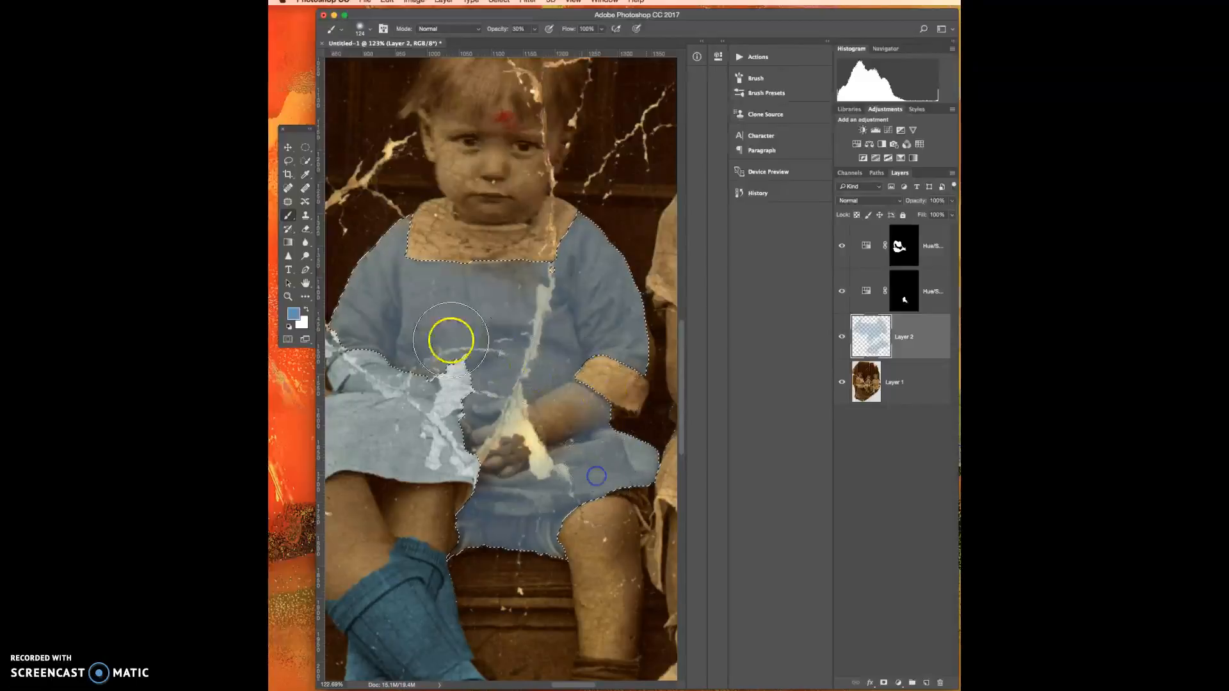
pyautogui.moveTo(365, 362); pyautogui.dragTo(354, 359)
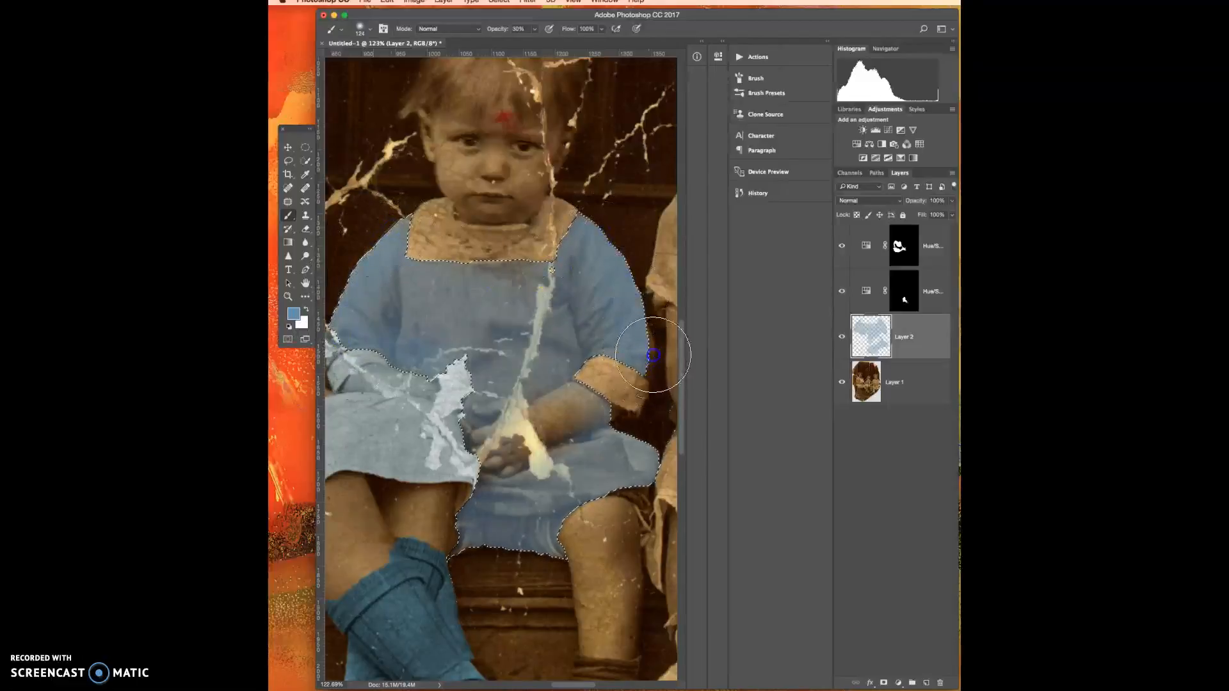
pyautogui.moveTo(517, 288); pyautogui.dragTo(503, 292)
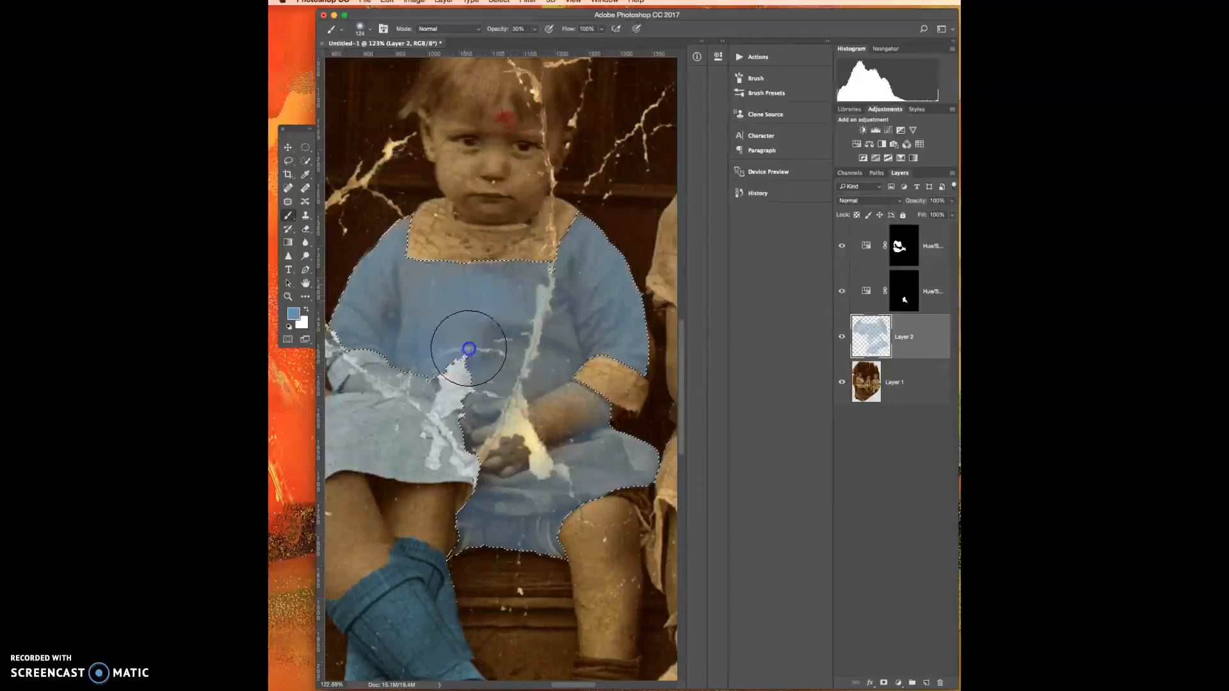
pyautogui.moveTo(557, 294); pyautogui.dragTo(577, 295)
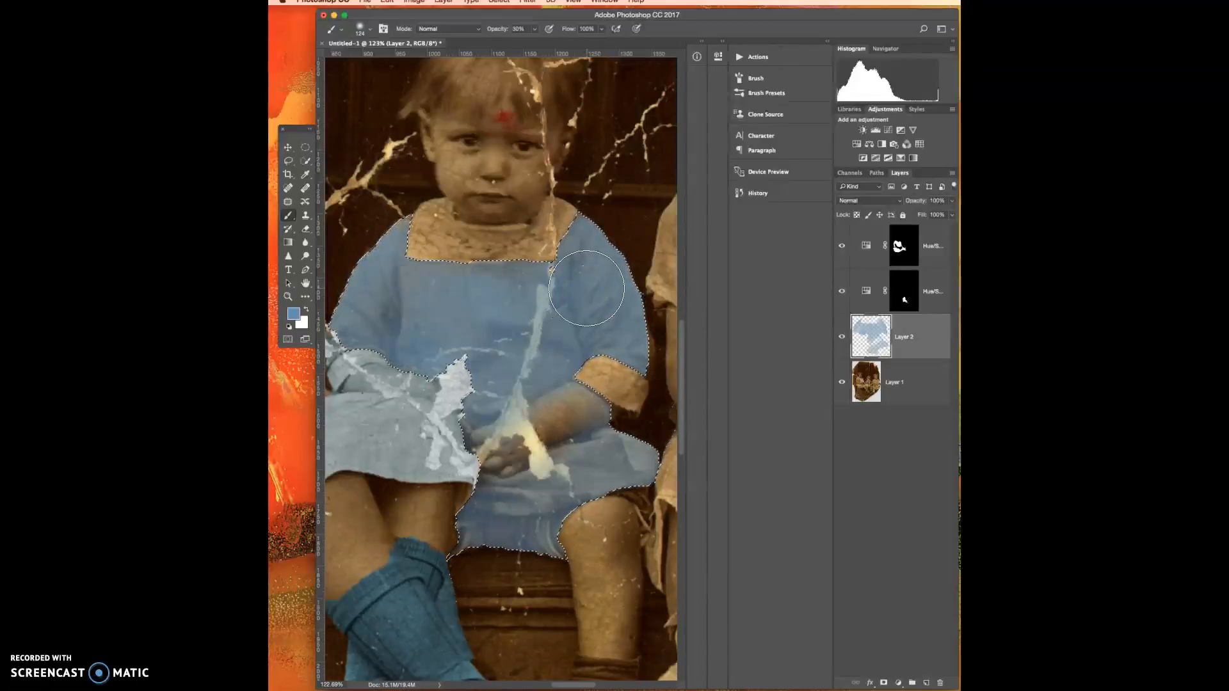
pyautogui.moveTo(586, 288)
pyautogui.mouseDown()
pyautogui.moveTo(582, 326)
pyautogui.moveTo(491, 244)
pyautogui.moveTo(539, 299)
pyautogui.moveTo(610, 317)
pyautogui.mouseUp()
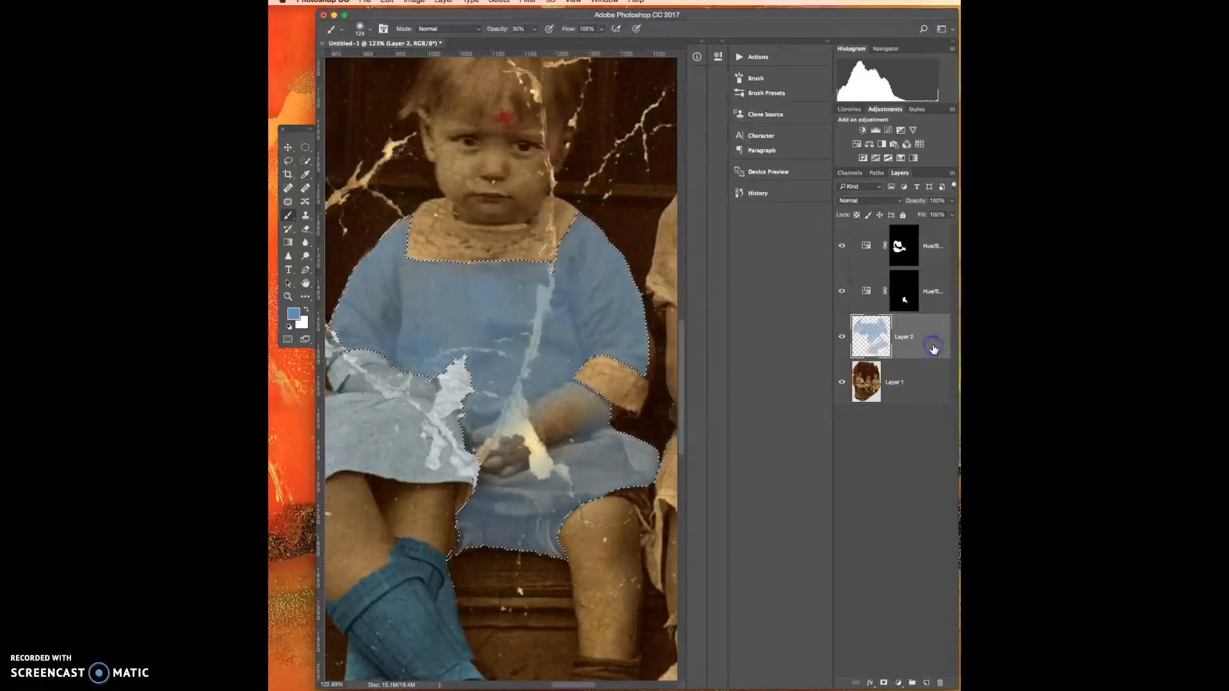
pyautogui.click(397, 262)
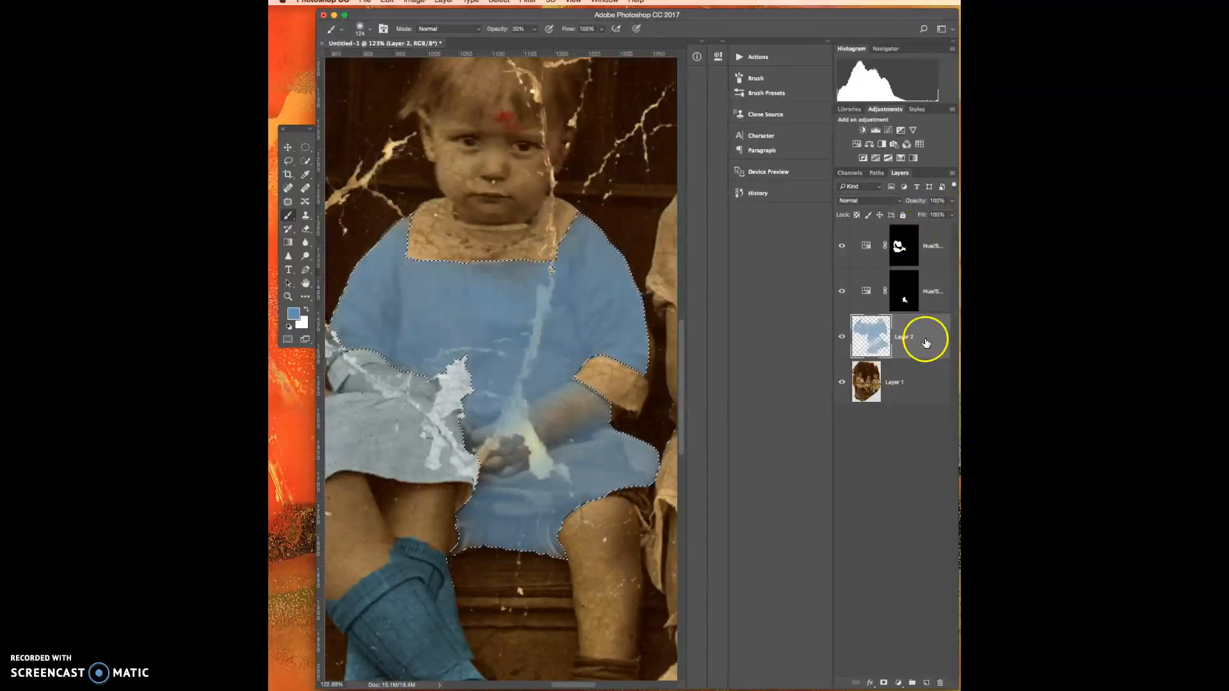
# - Reduce the opacity of Layer 2 to 61% to soften the painted blue dress
pyautogui.click(952, 201)
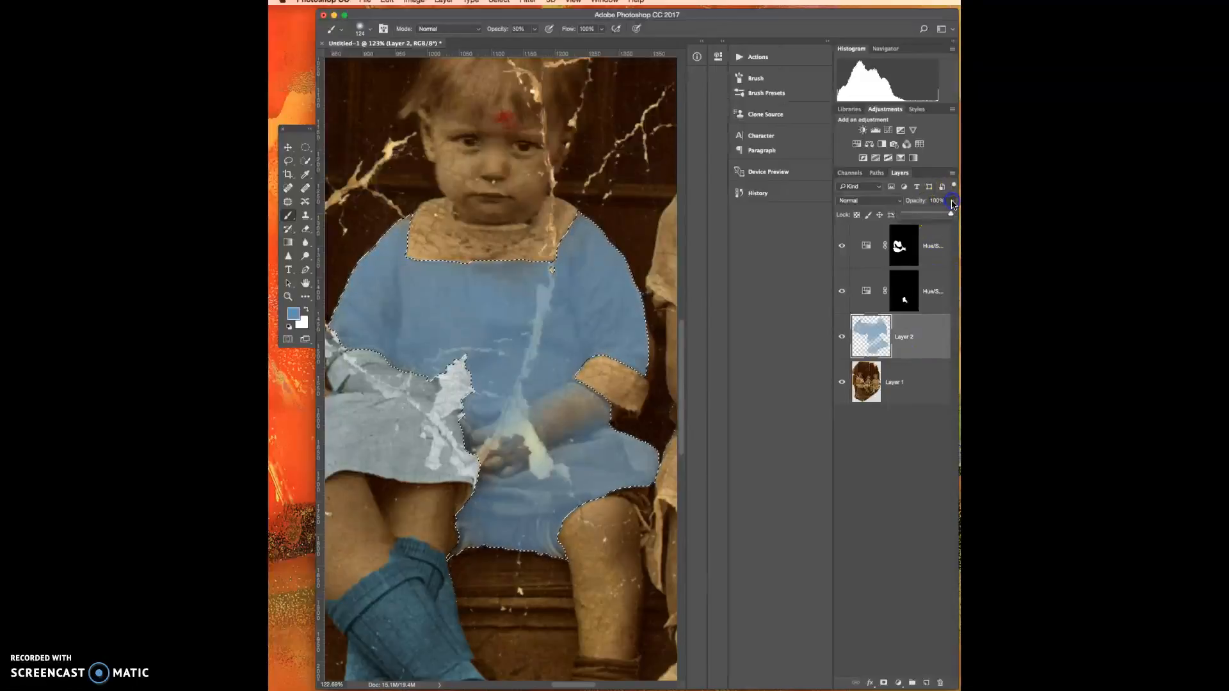
pyautogui.moveTo(951, 214); pyautogui.dragTo(933, 216)
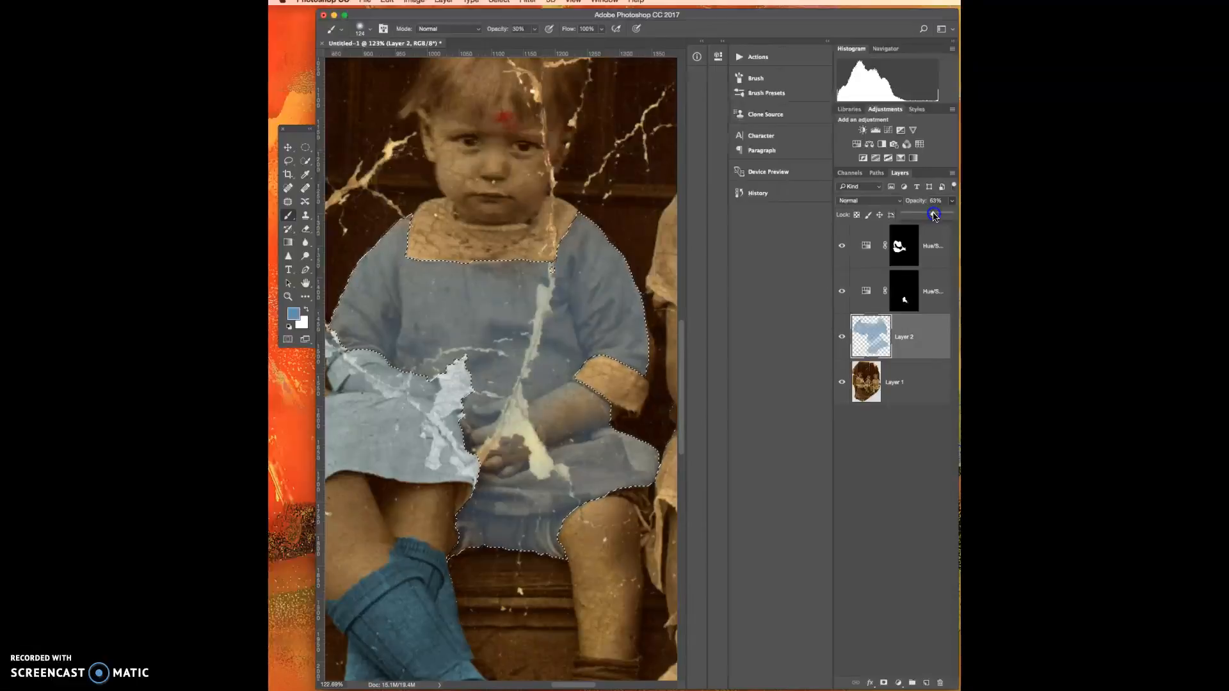
pyautogui.moveTo(934, 216); pyautogui.dragTo(933, 216)
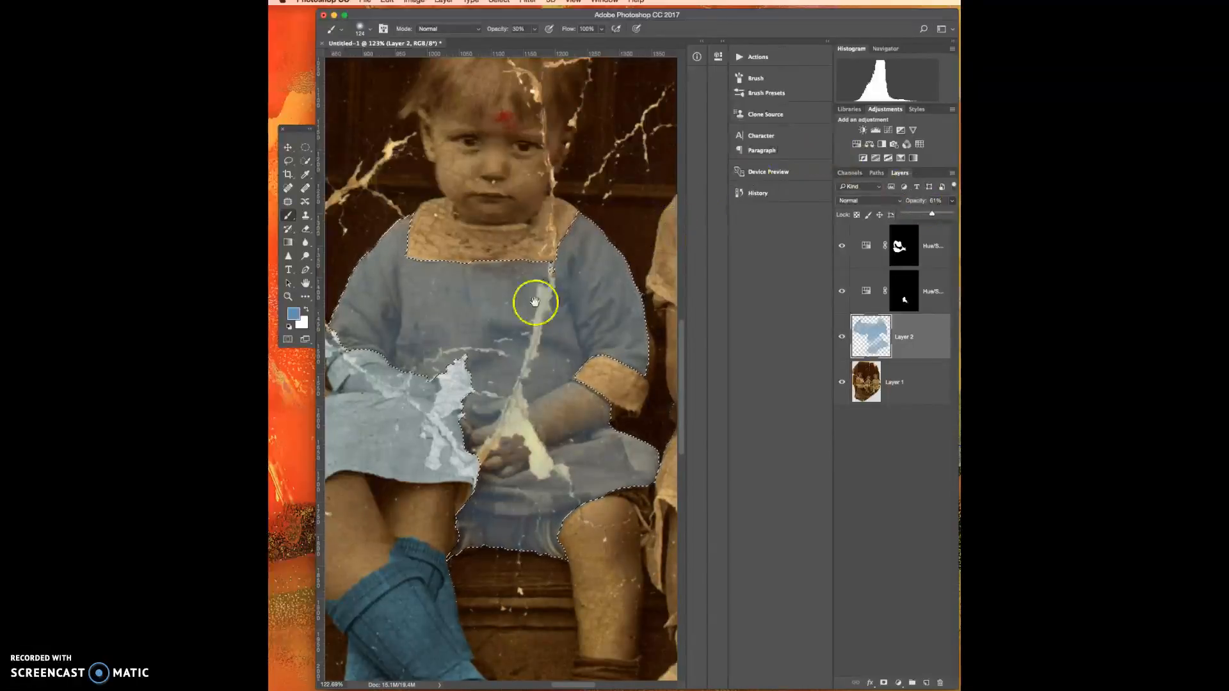
# - Compare the toddler's painted dress with the older girl's Hue/Saturation-tinted dress and the neighbouring uncoloured clothing
pyautogui.moveTo(467, 362); pyautogui.dragTo(659, 384)
pyautogui.moveTo(430, 287); pyautogui.dragTo(384, 277)
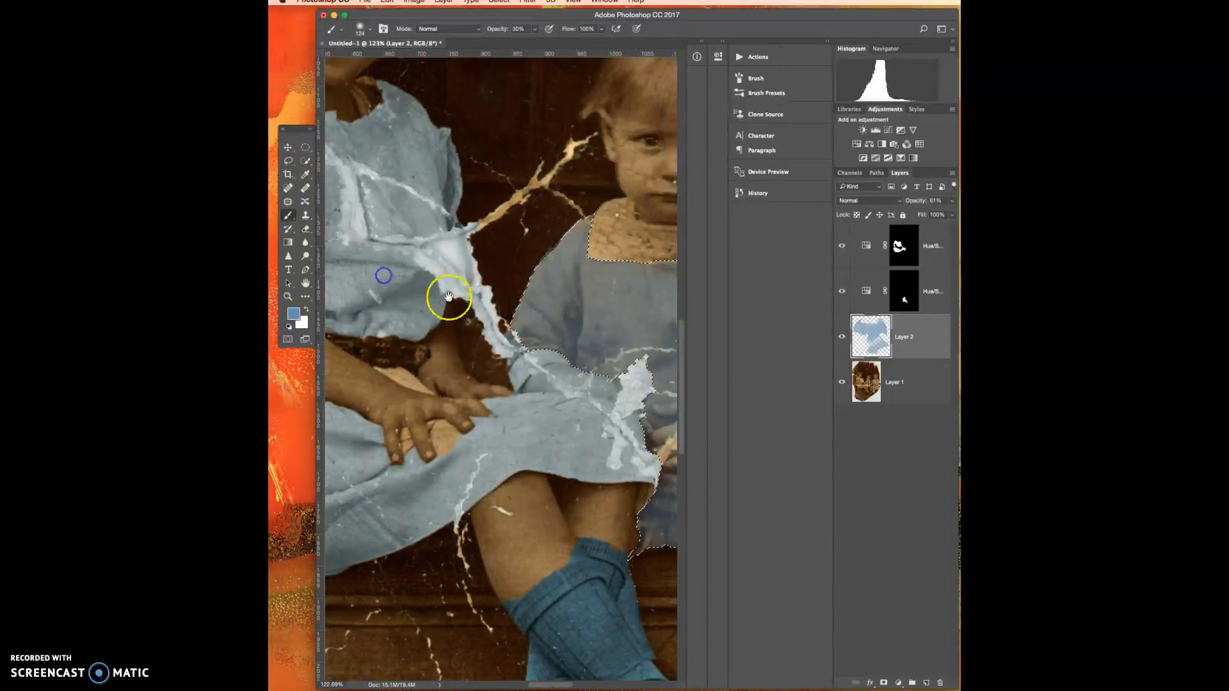
pyautogui.moveTo(532, 318); pyautogui.dragTo(426, 327)
pyautogui.moveTo(595, 333); pyautogui.dragTo(514, 331)
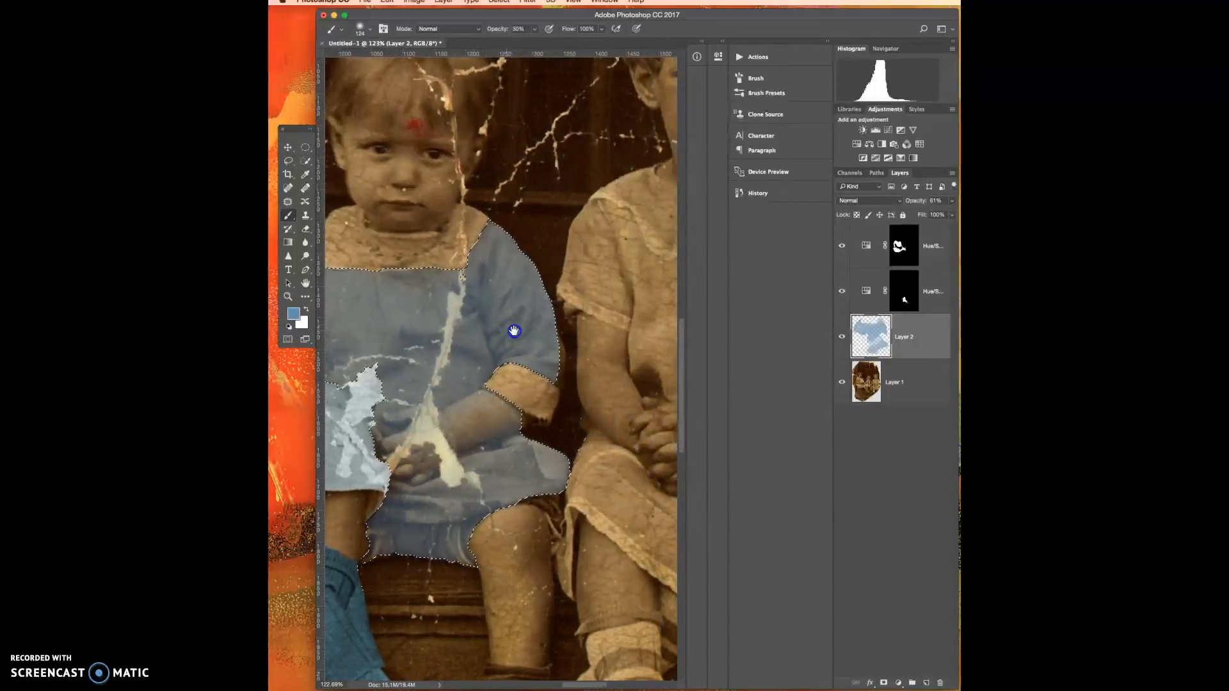
pyautogui.moveTo(644, 300); pyautogui.dragTo(607, 295)
pyautogui.moveTo(453, 329); pyautogui.dragTo(539, 291)
pyautogui.moveTo(469, 326); pyautogui.dragTo(588, 305)
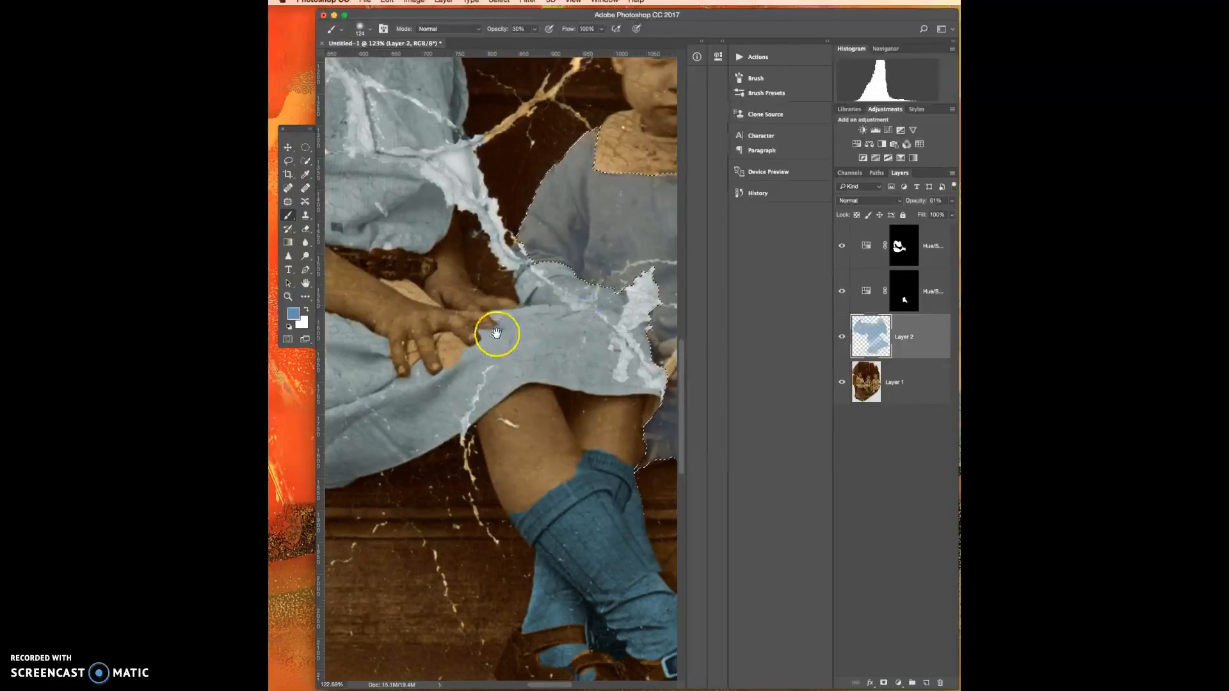